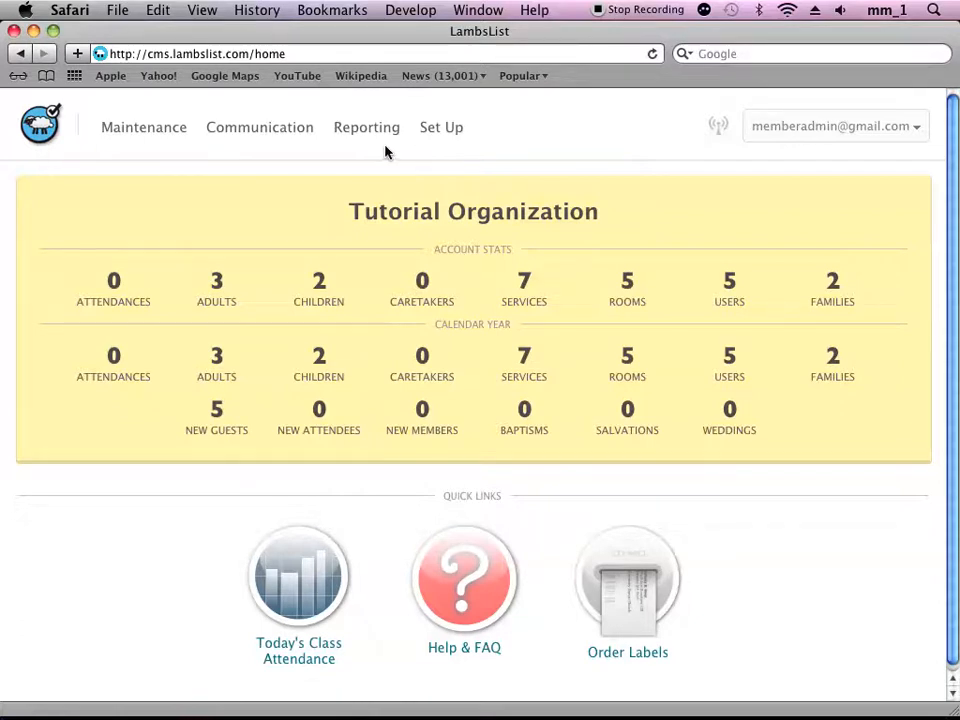
- Start a new service metric from the Service Metrics maintenance page and name it Adult Attendance
left_click(145, 128)
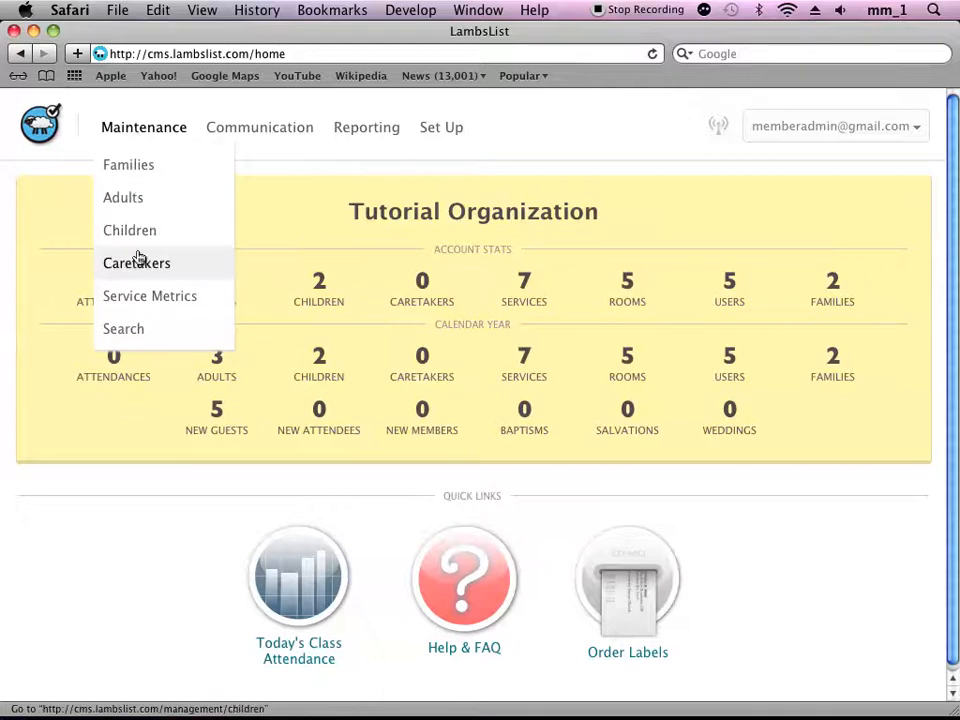
left_click(135, 299)
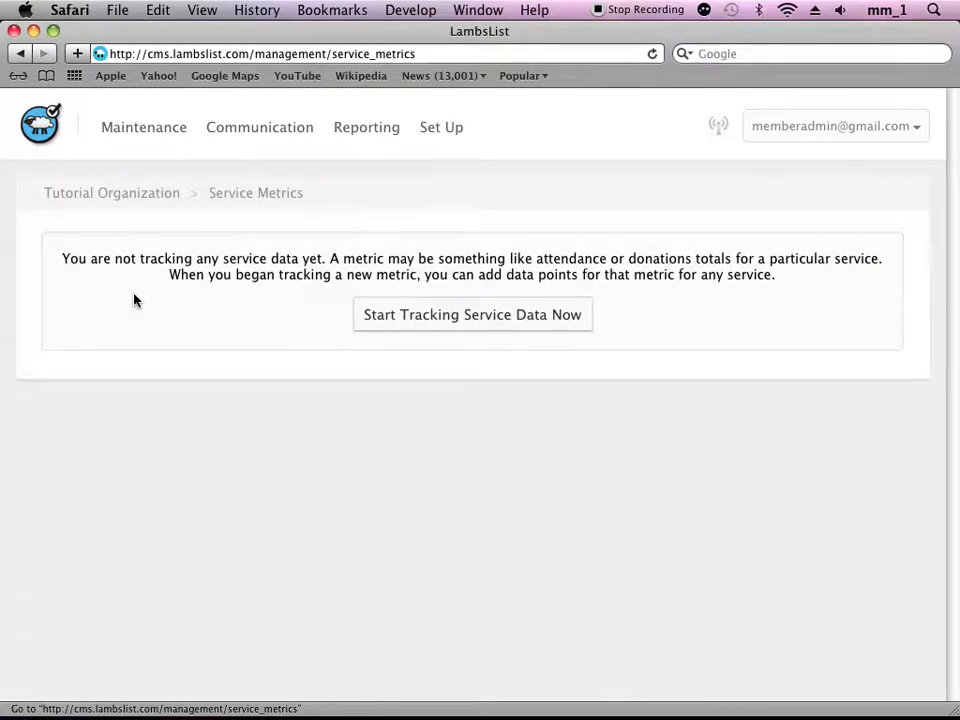
left_click(427, 318)
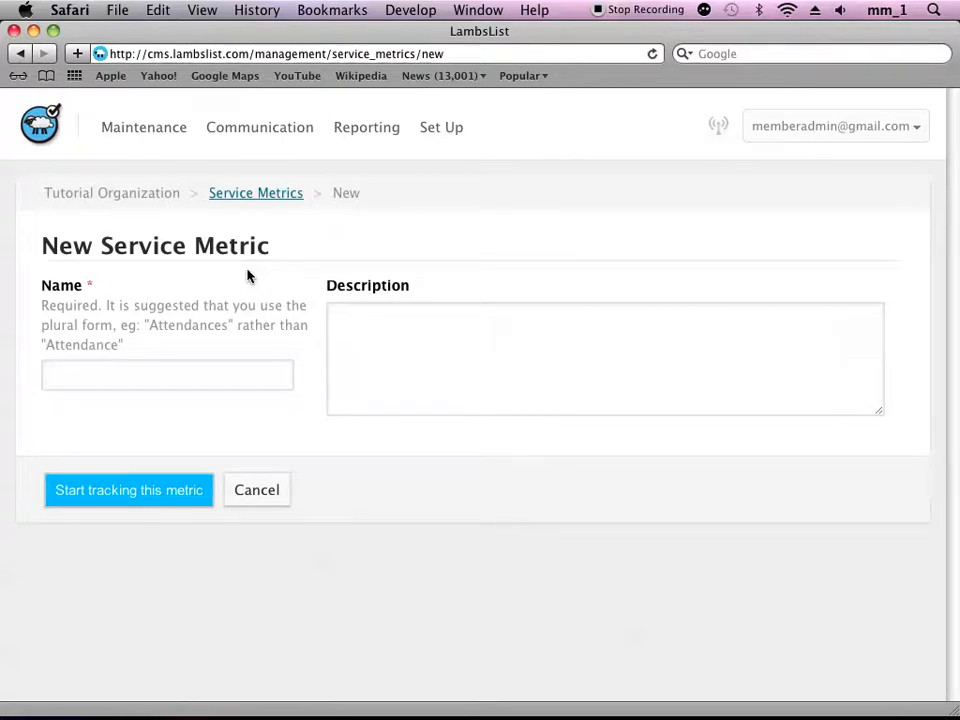
left_click(138, 375)
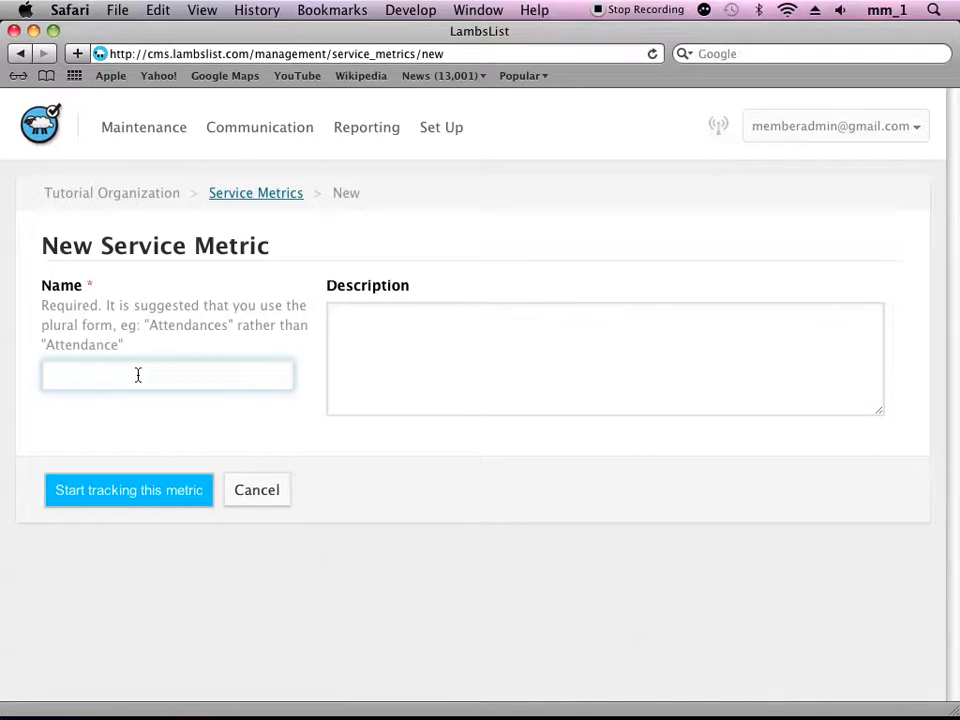
type("Adult Attendance")
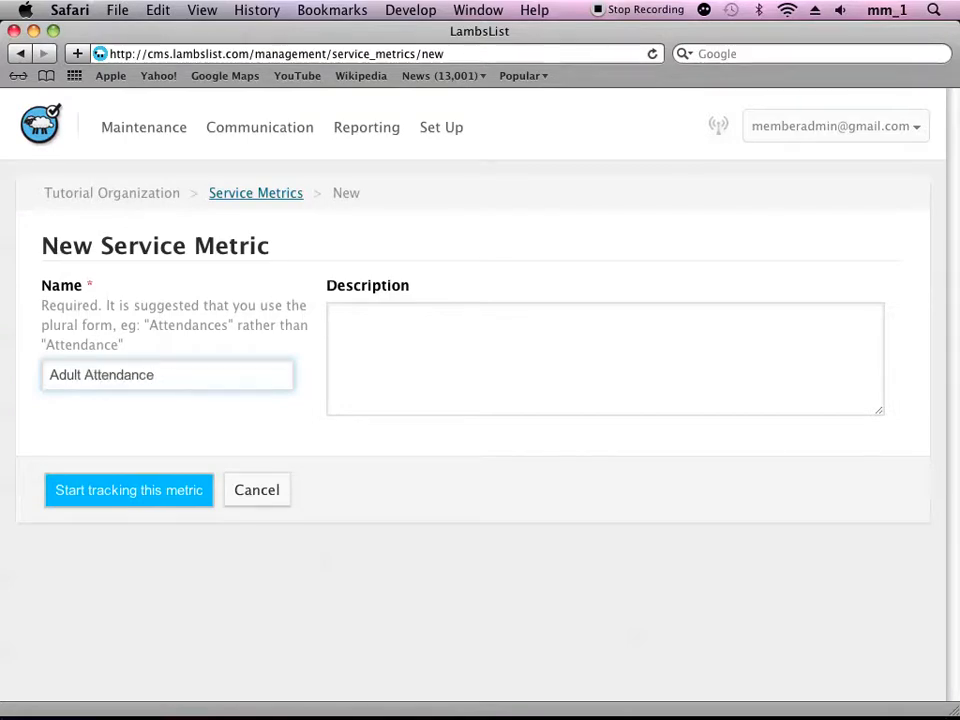
- Give the metric the description "The number of adults attending service" and start tracking it
left_click(348, 323)
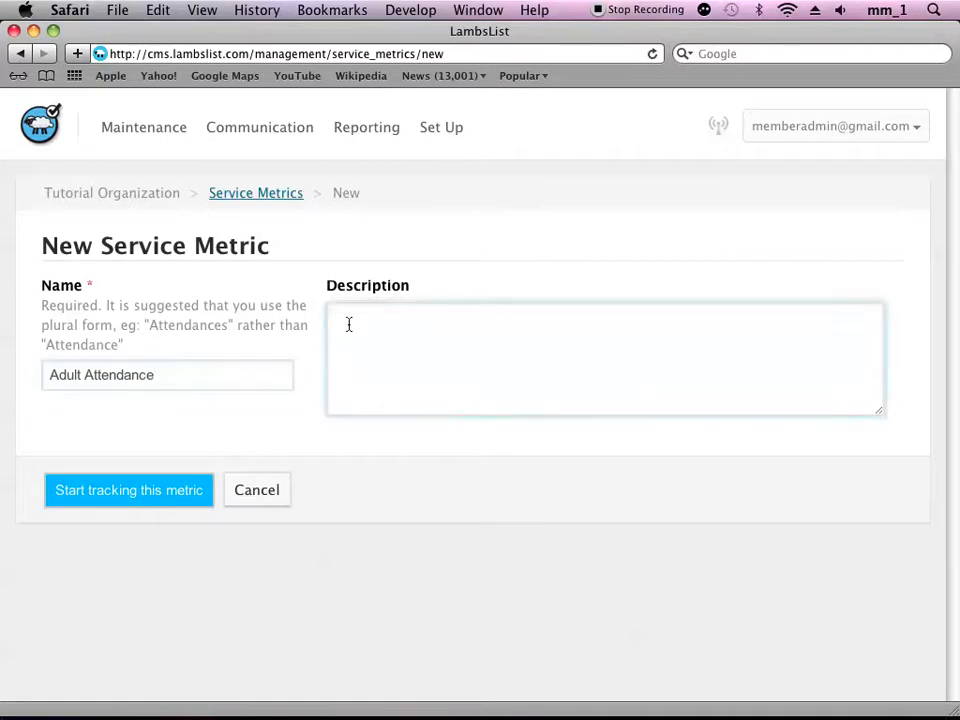
type("The number of adults at")
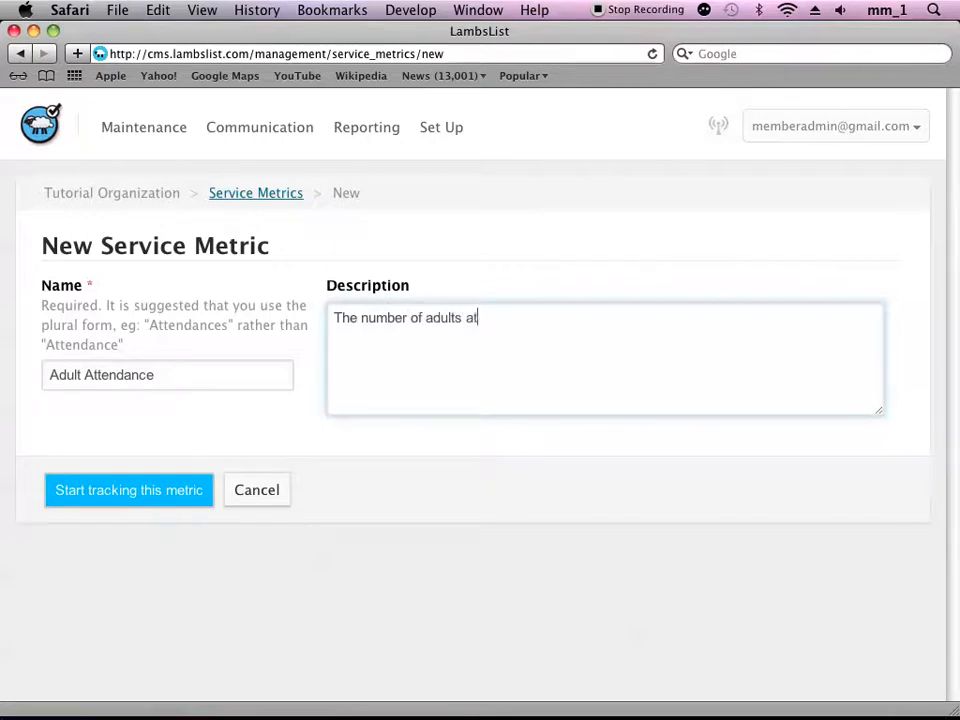
type("tending ")
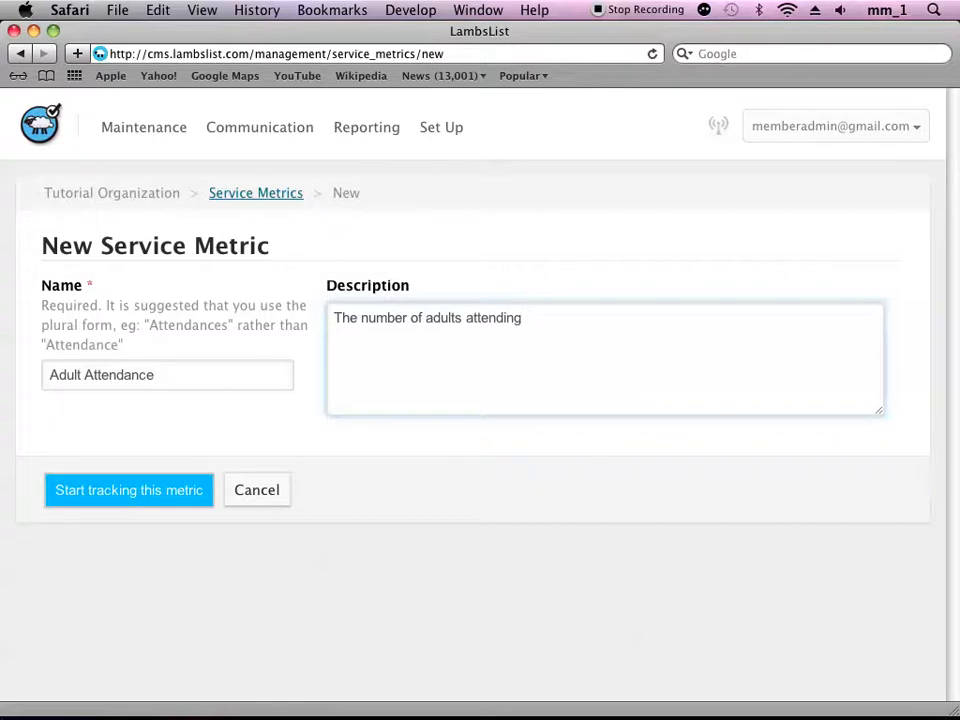
type("service")
left_click(121, 494)
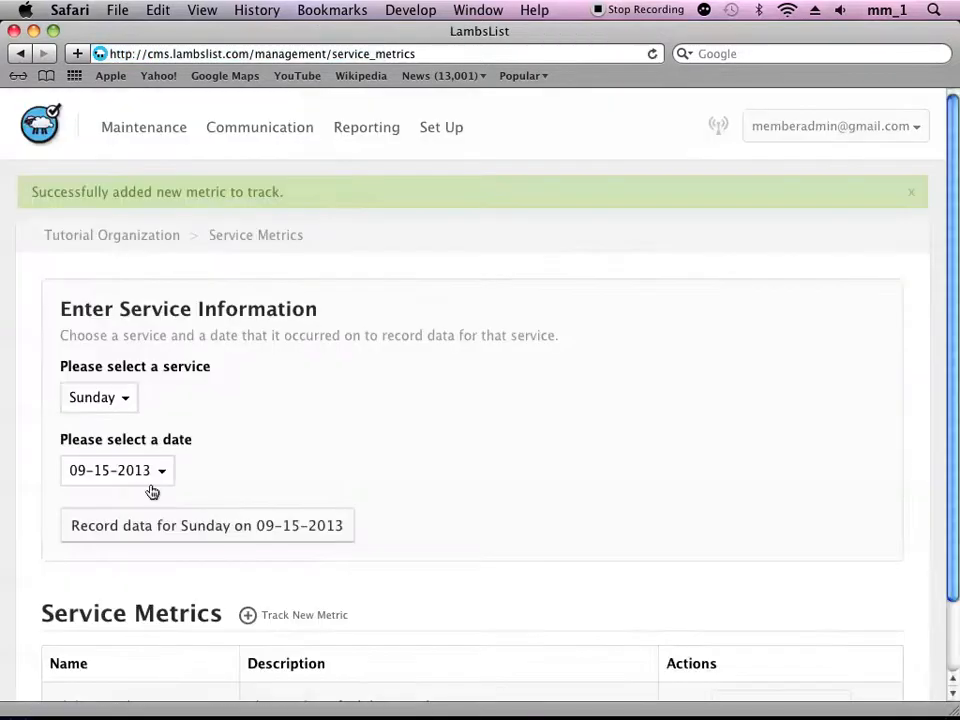
- Start another new service metric and name it "Tithes & Offerings"
scroll(360, 392, "down", 2)
scroll(360, 388, "down", 1)
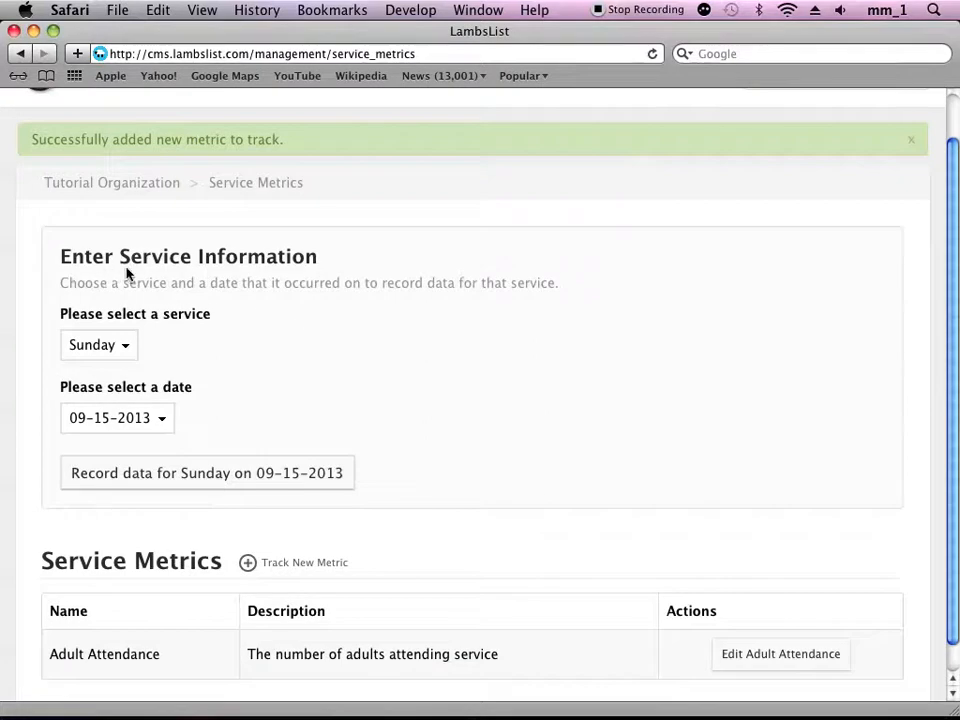
scroll(422, 349, "down", 2)
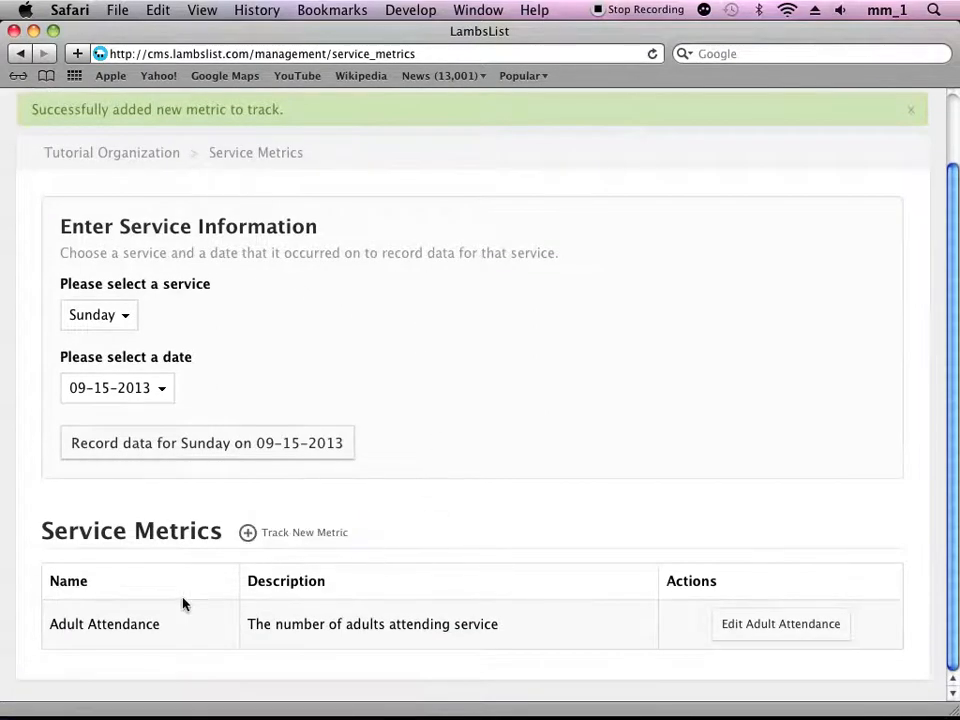
left_click(276, 540)
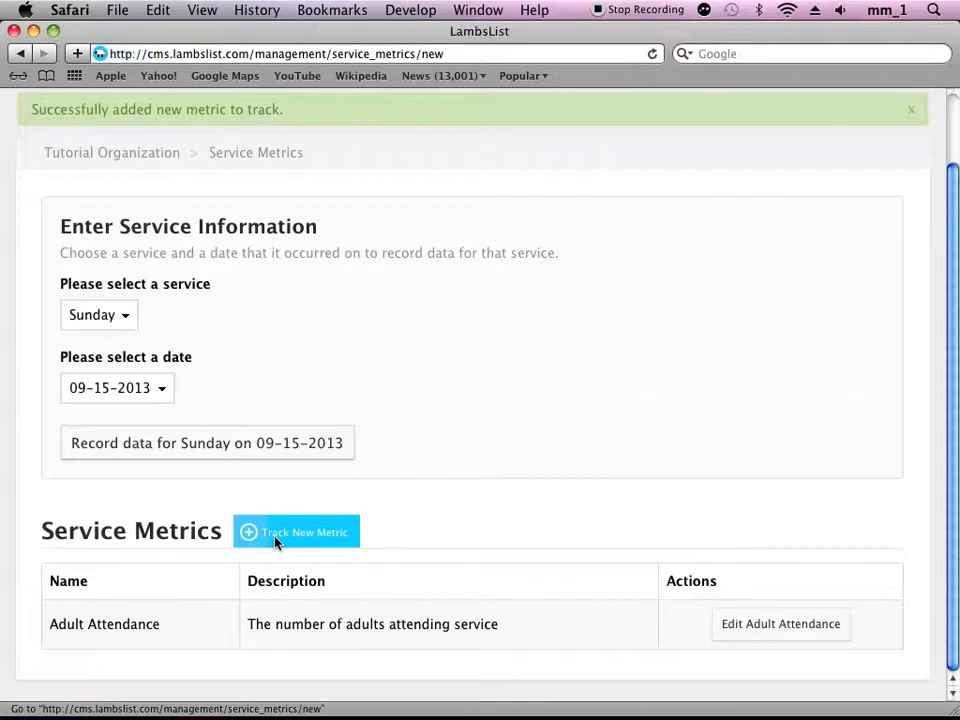
left_click(130, 384)
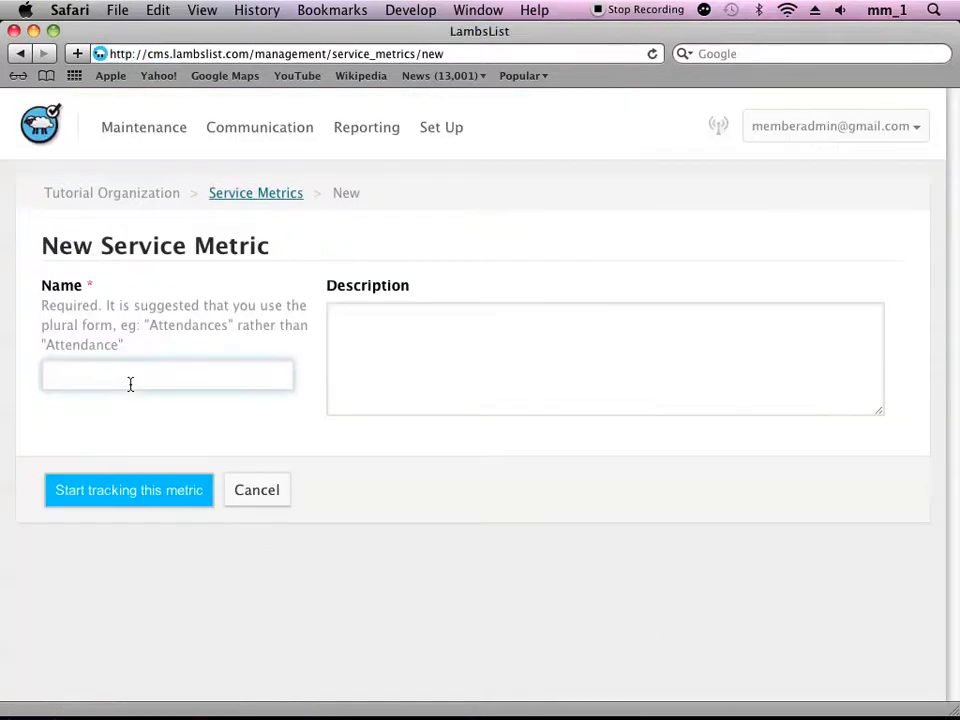
type("Th")
key("BackSpace")
type("i")
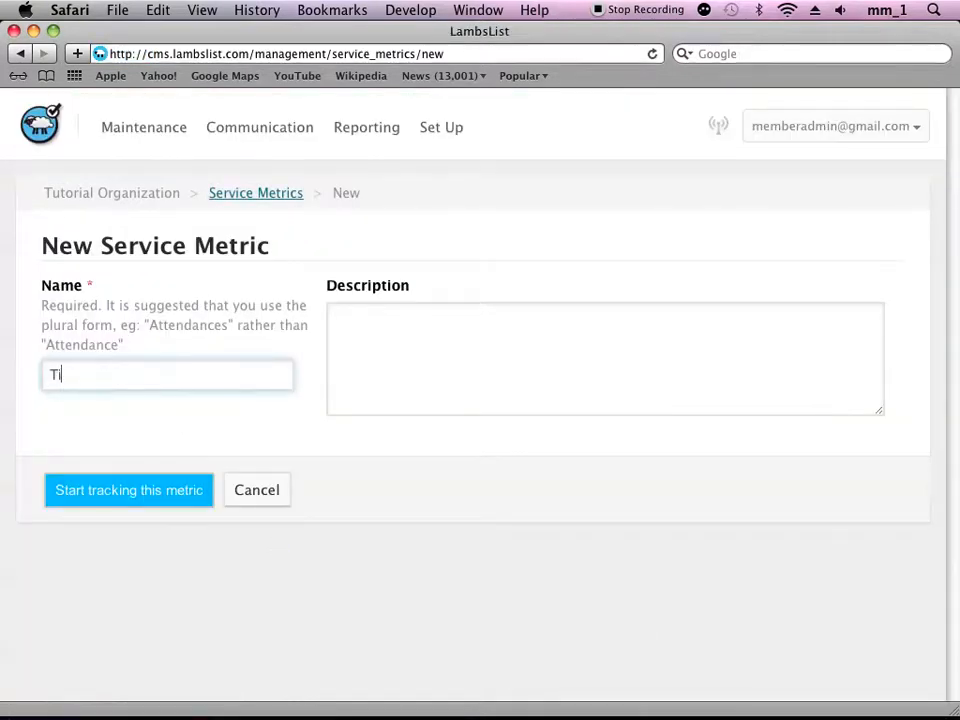
type("thes & Offerings")
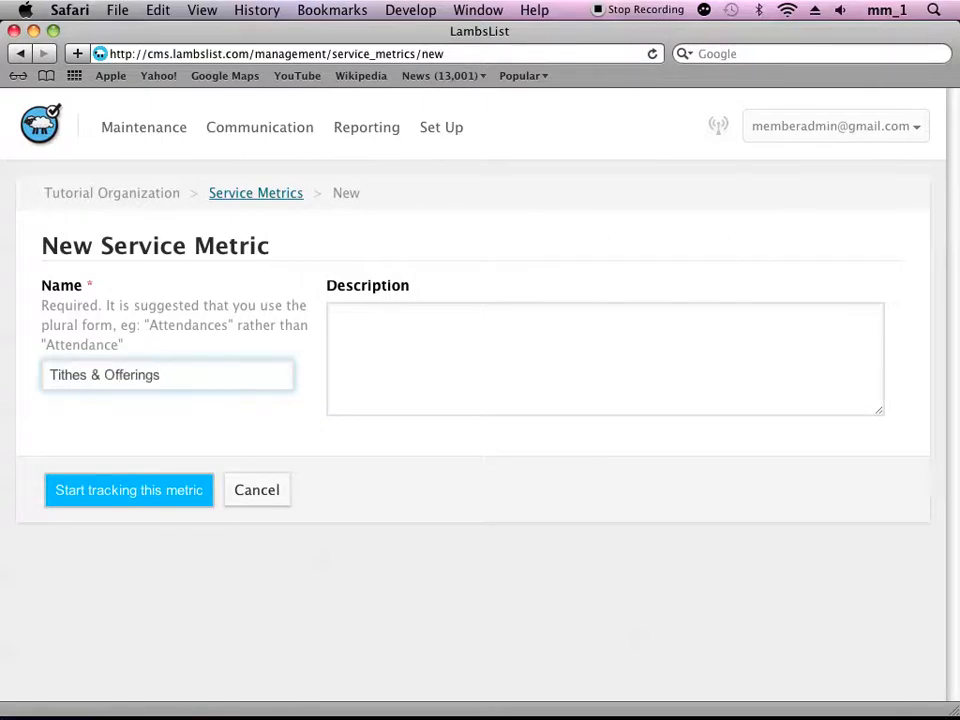
- Describe the Tithes & Offerings metric as "Finances received" and start tracking it
left_click(354, 336)
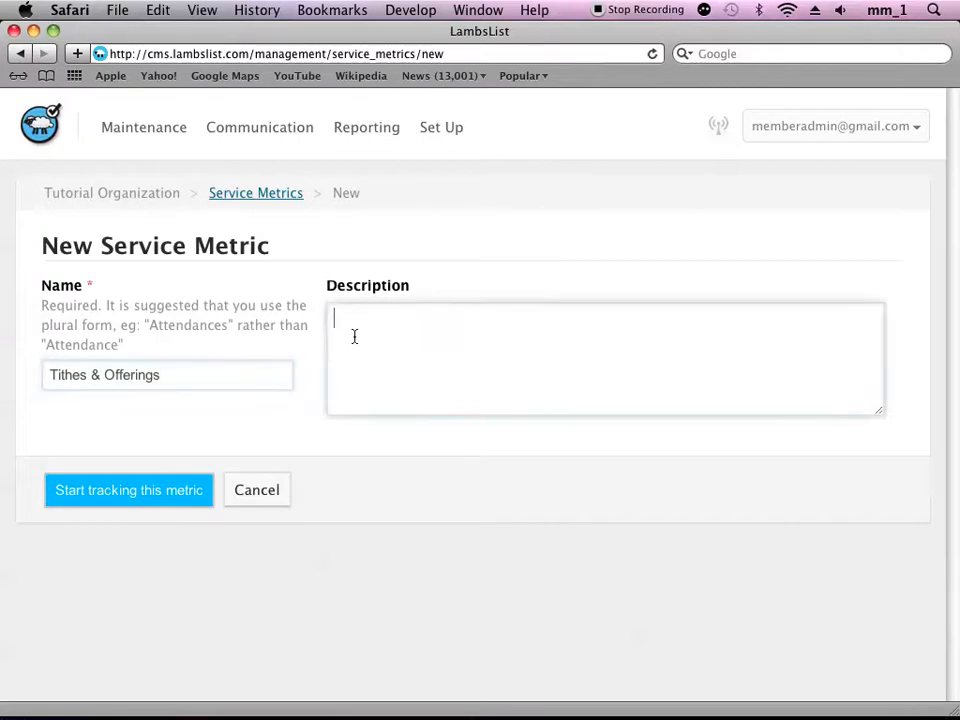
type("Finances rece")
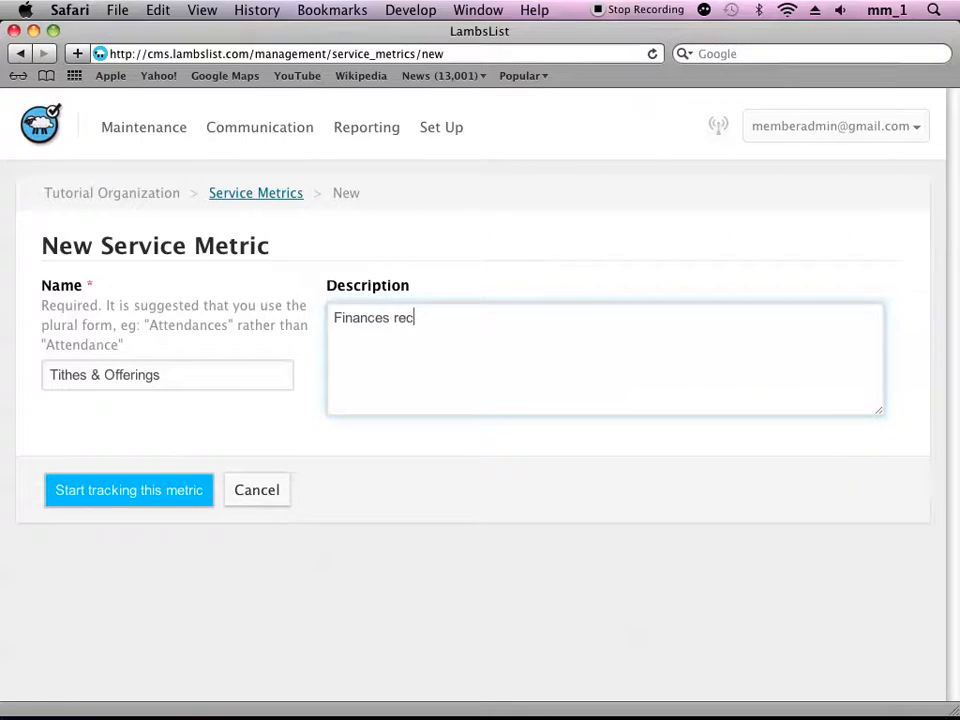
type("ived")
left_click(125, 491)
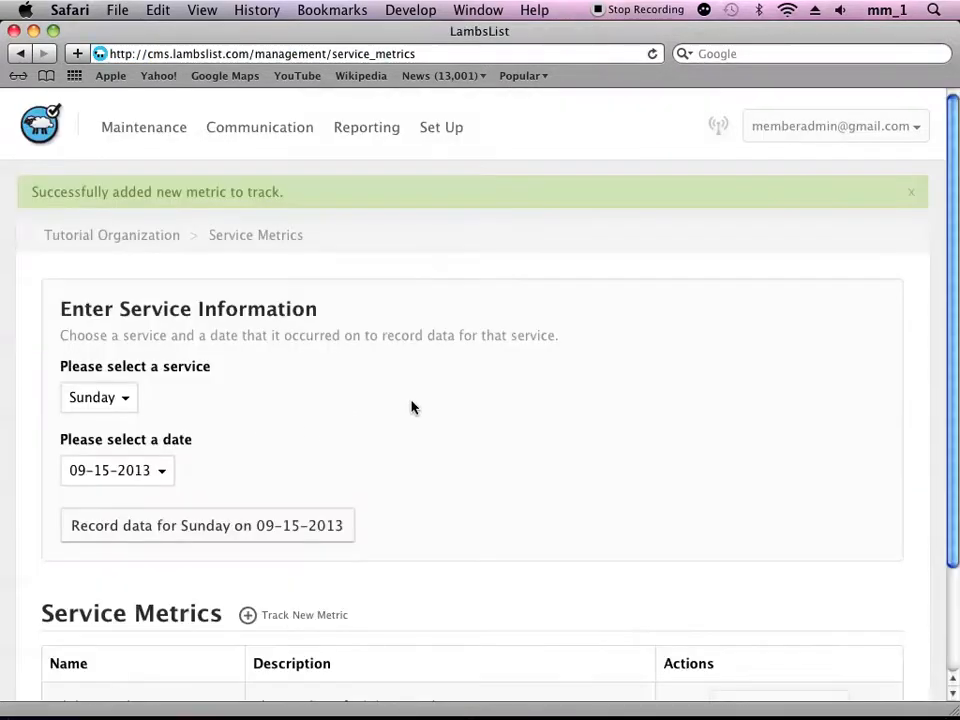
- Choose the Sunday service and the date 09-15-2013, and open the data entry form for it
scroll(414, 406, "down", 3)
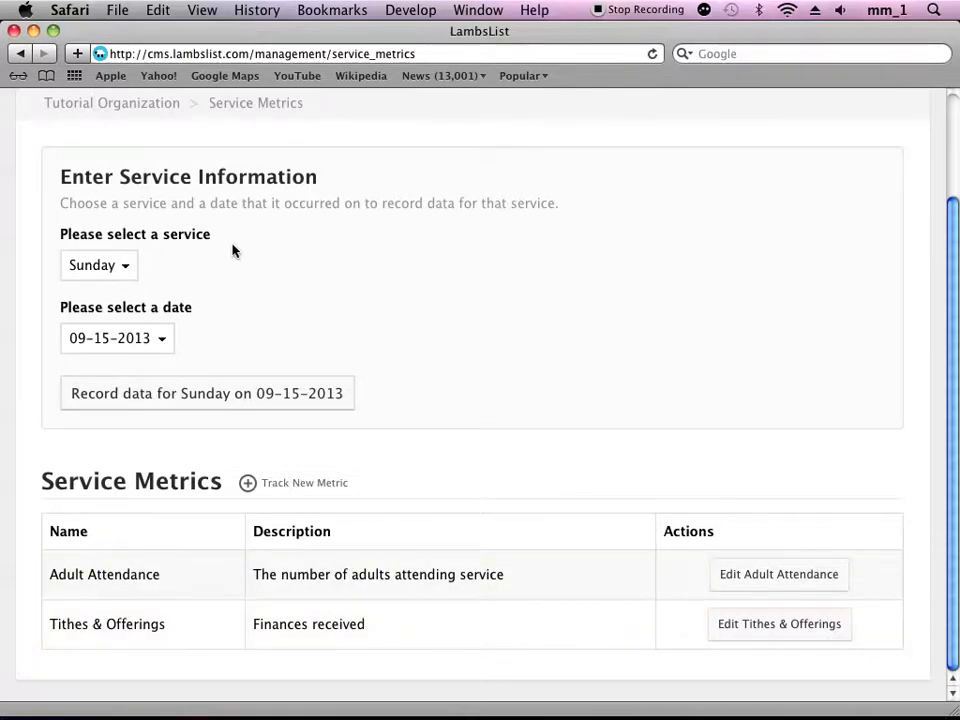
left_click(128, 268)
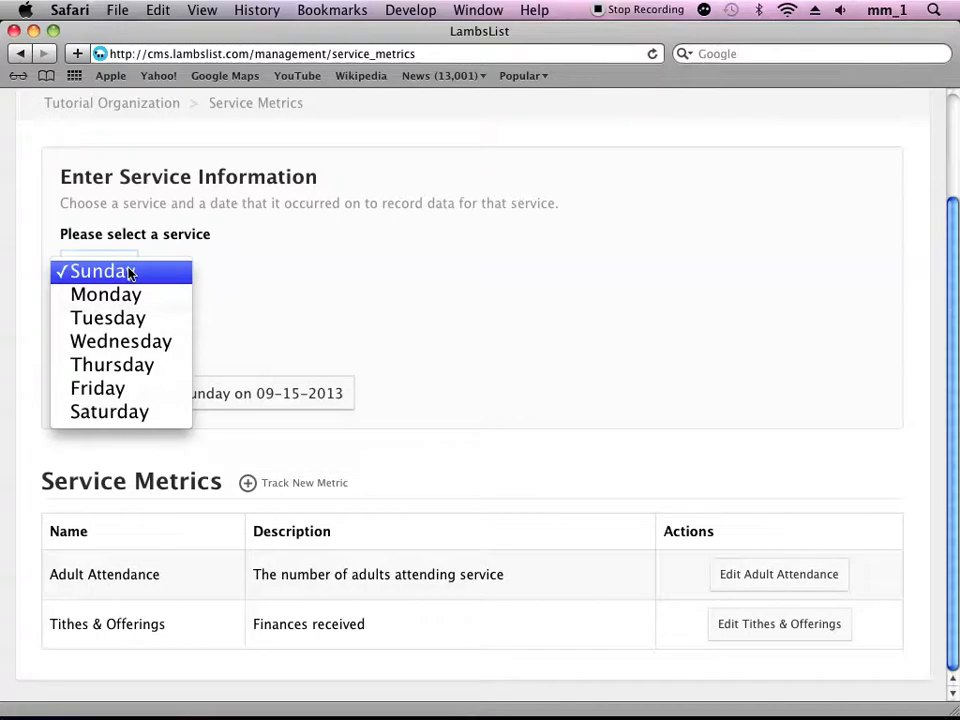
left_click(127, 272)
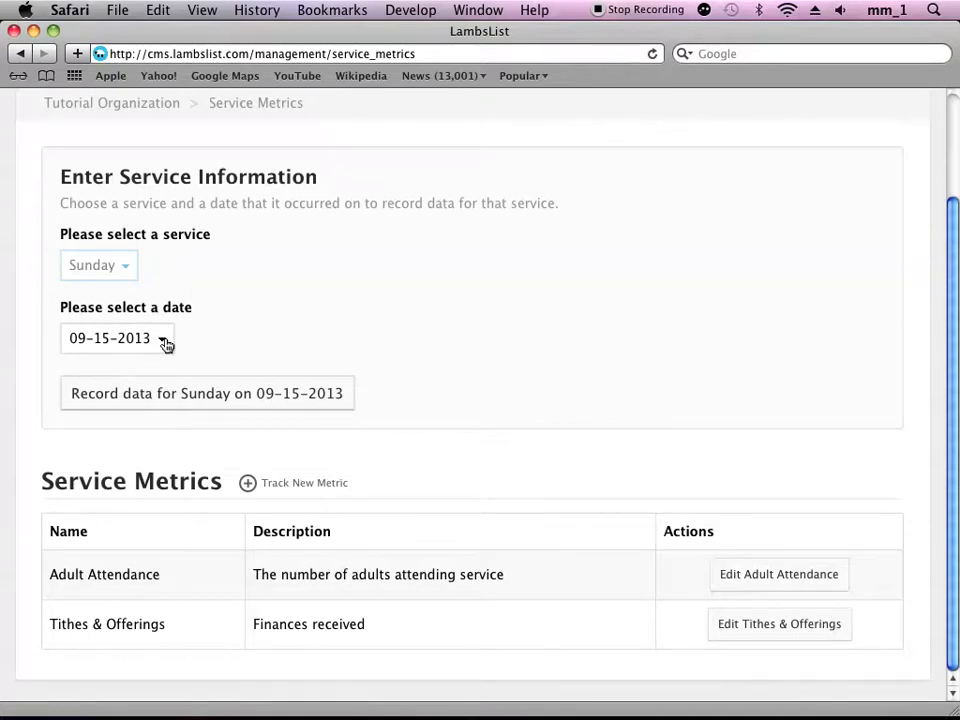
left_click(165, 344)
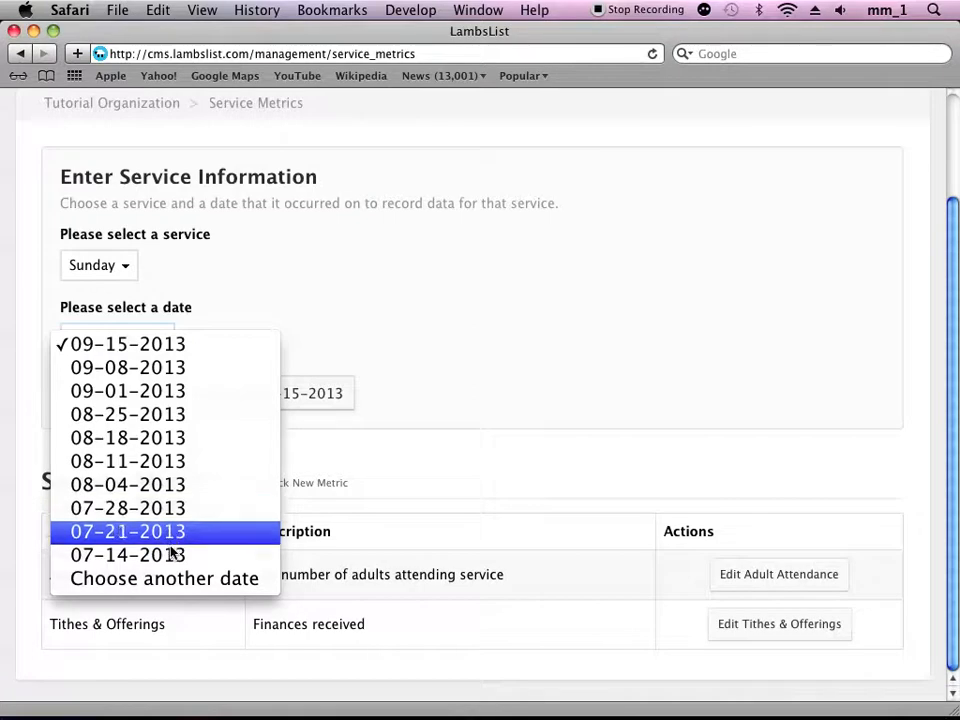
left_click(120, 346)
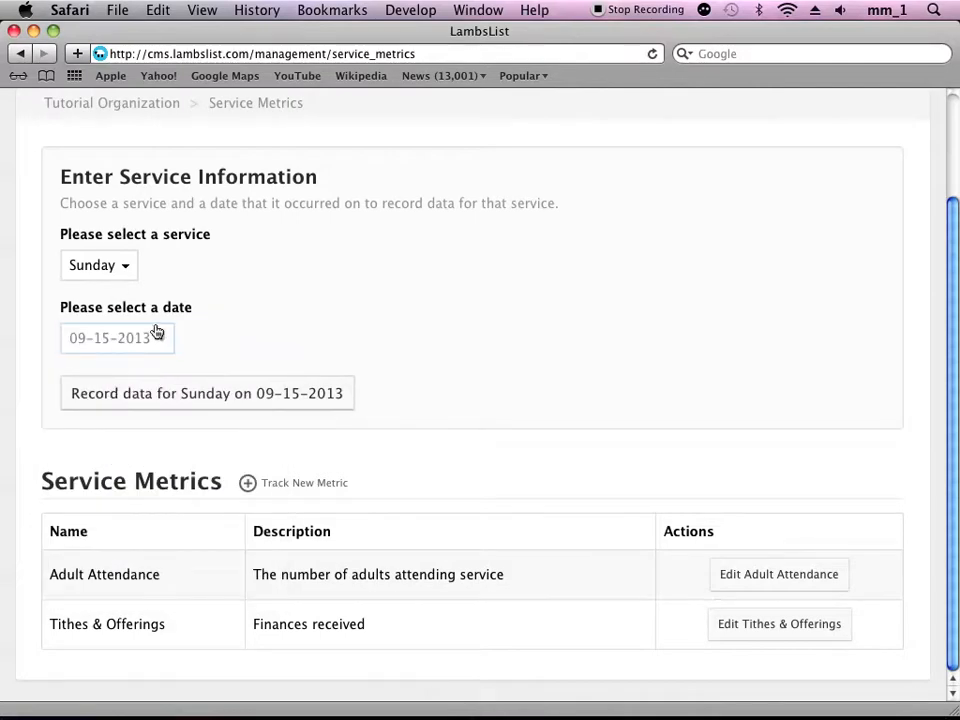
left_click(102, 404)
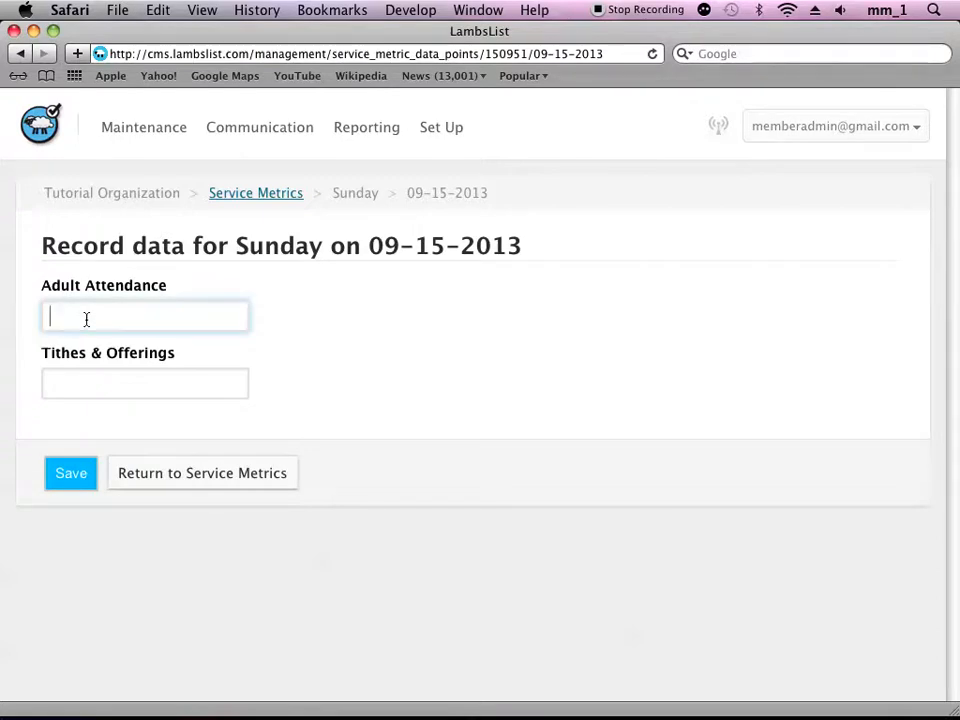
- Record an Adult Attendance of 350 and Tithes & Offerings of 4000 for Sunday 09-15-2013, and save
type("350")
key("Tab")
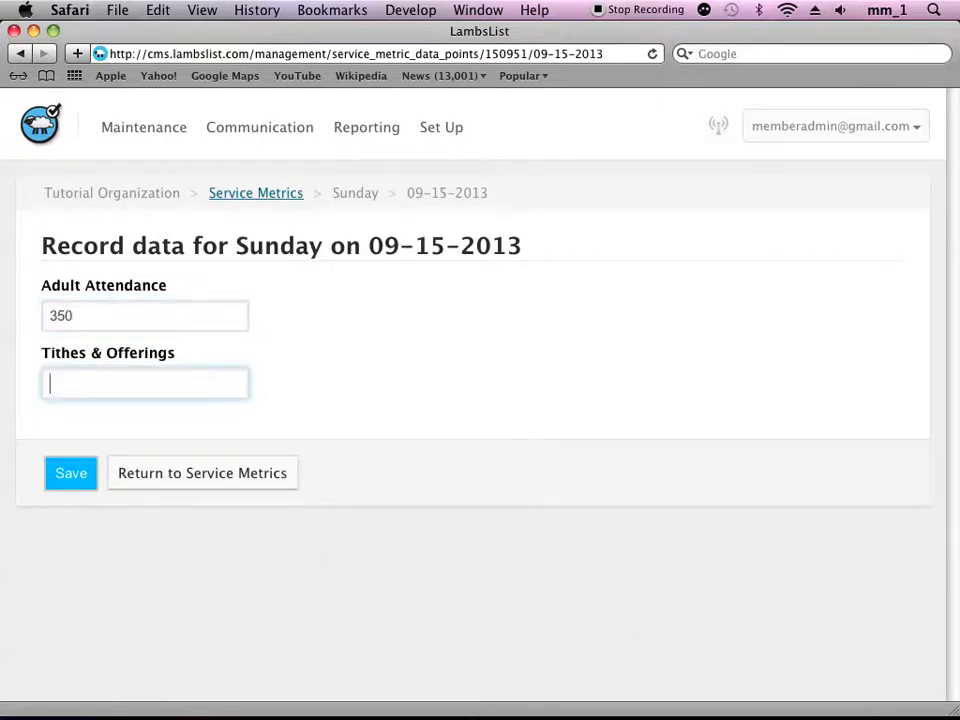
type("4000")
left_click(72, 475)
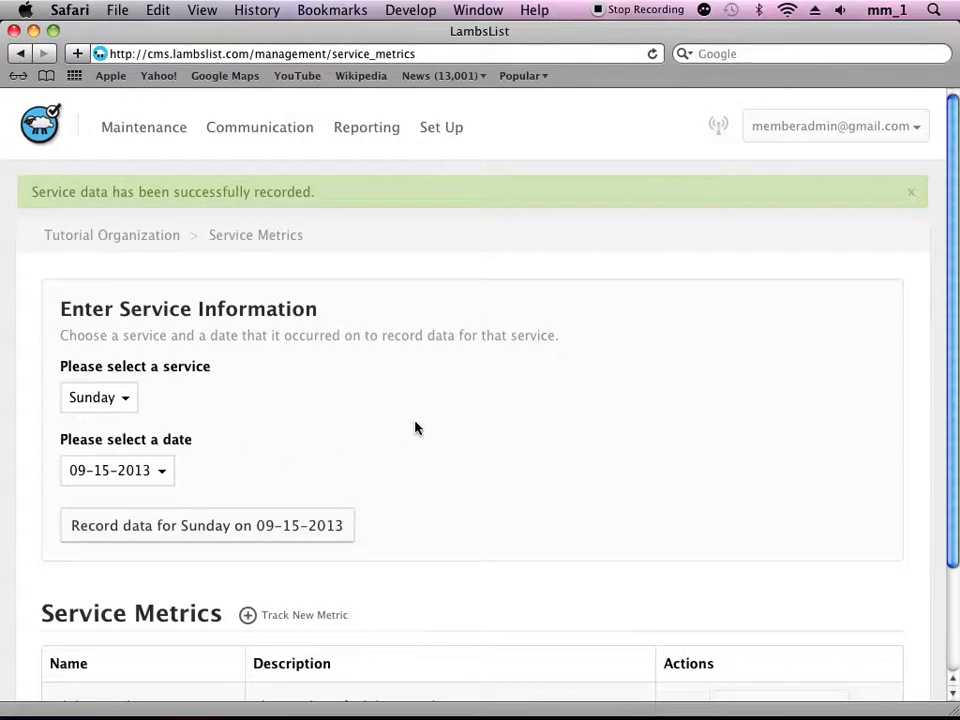
- Change the service date to 09-08-2013 and open the data entry form for that Sunday
left_click(166, 476)
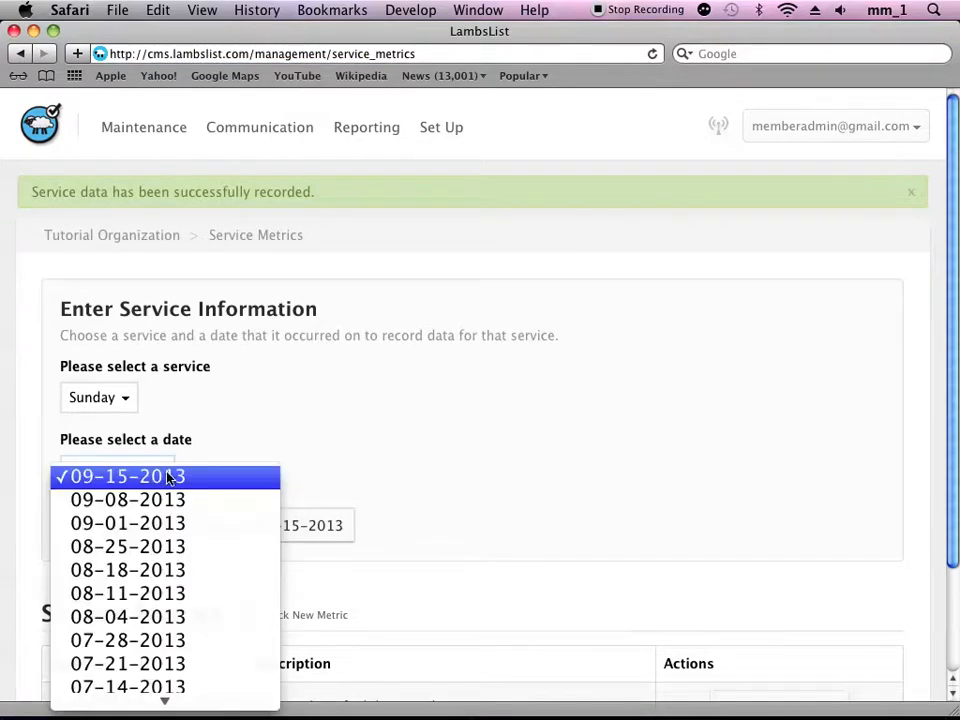
left_click(136, 501)
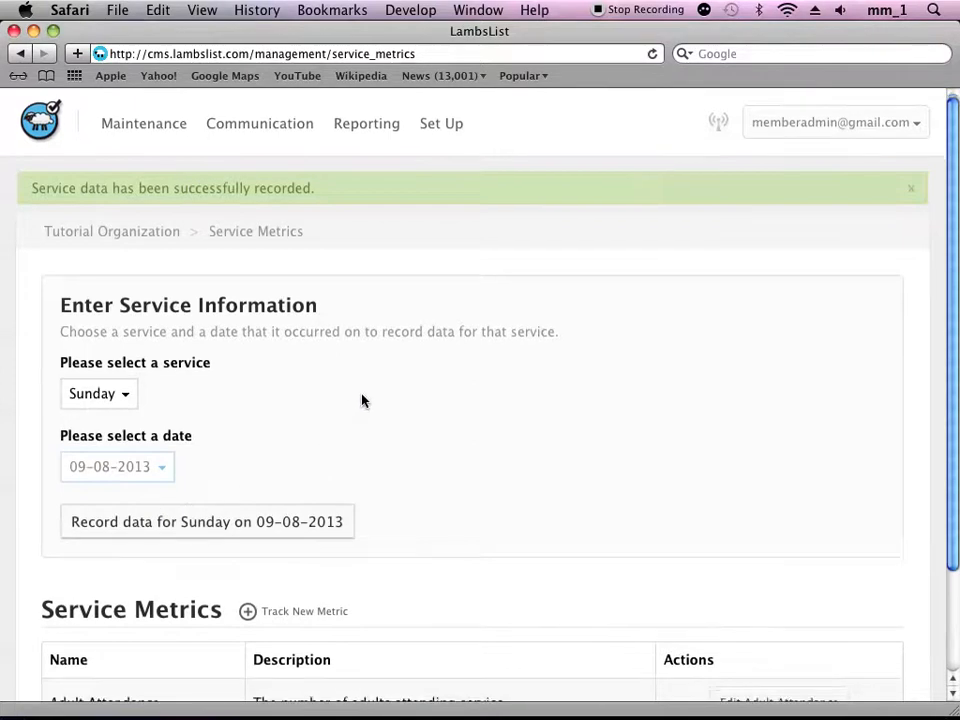
scroll(360, 405, "down", 1)
left_click(160, 499)
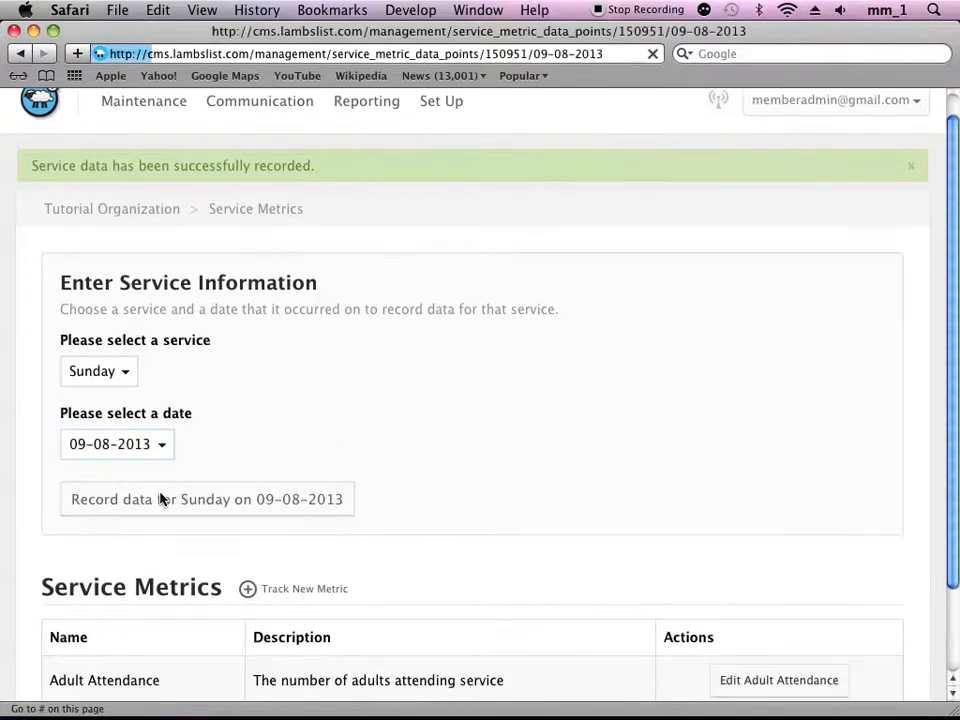
- Record an Adult Attendance of 365 and Tithes & Offerings of 3500 for Sunday 09-08-2013, and save
left_click(98, 325)
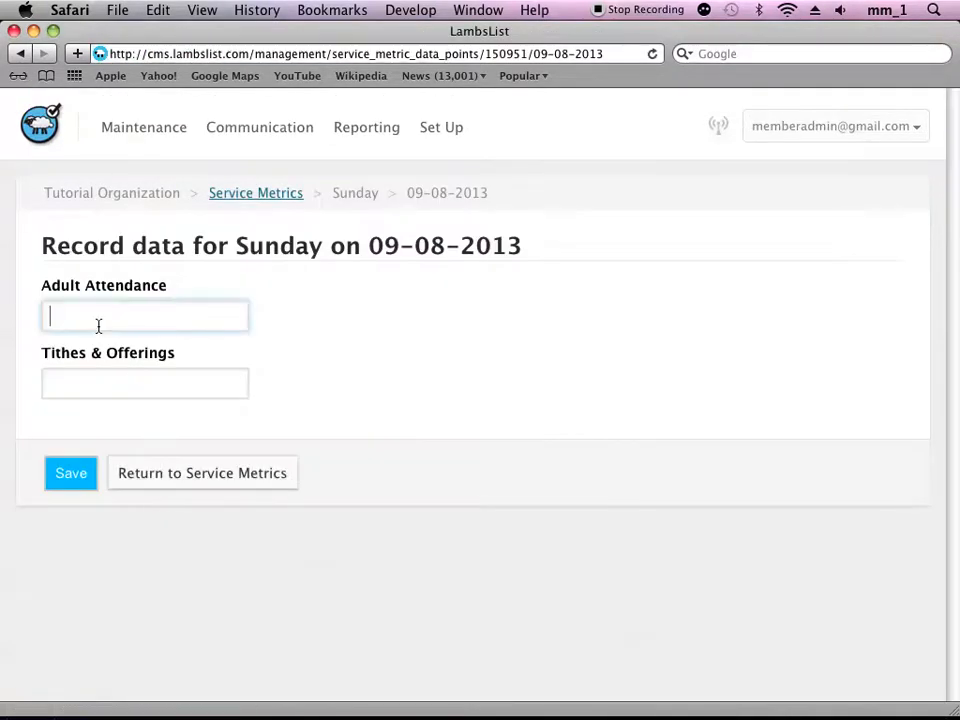
type("365")
key("Tab")
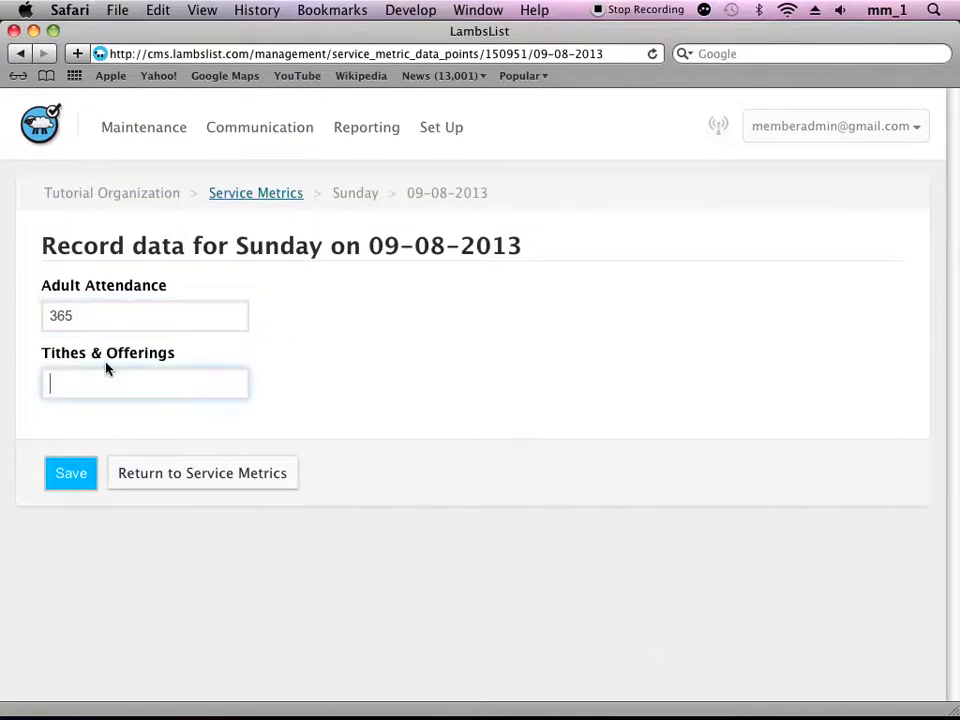
type("4000")
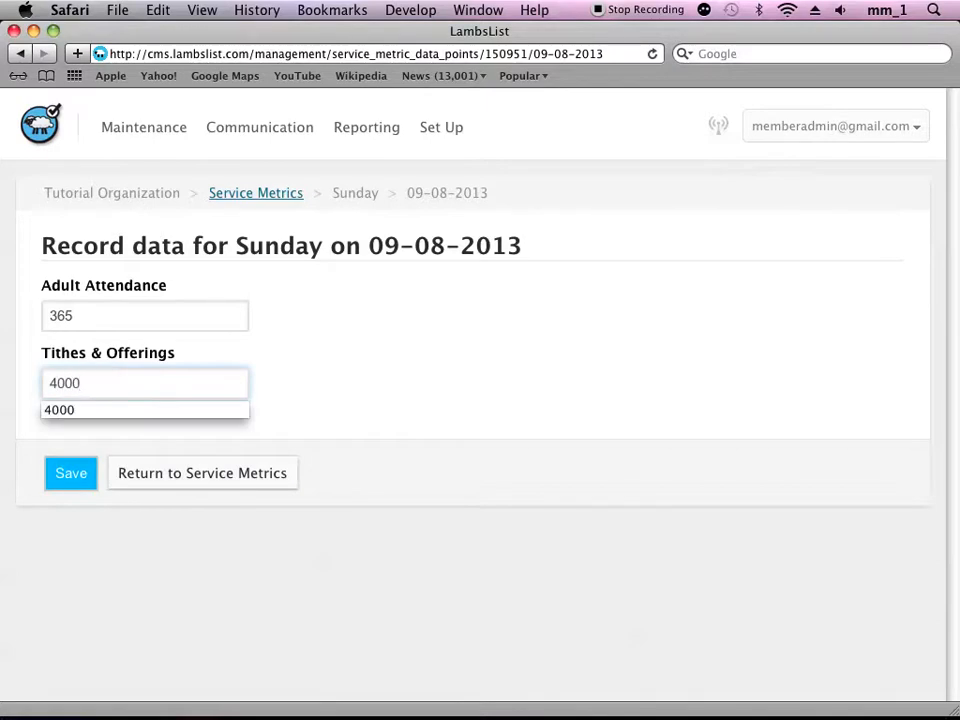
key("BackSpace")
key("BackSpace")
key("BackSpace")
key("BackSpace")
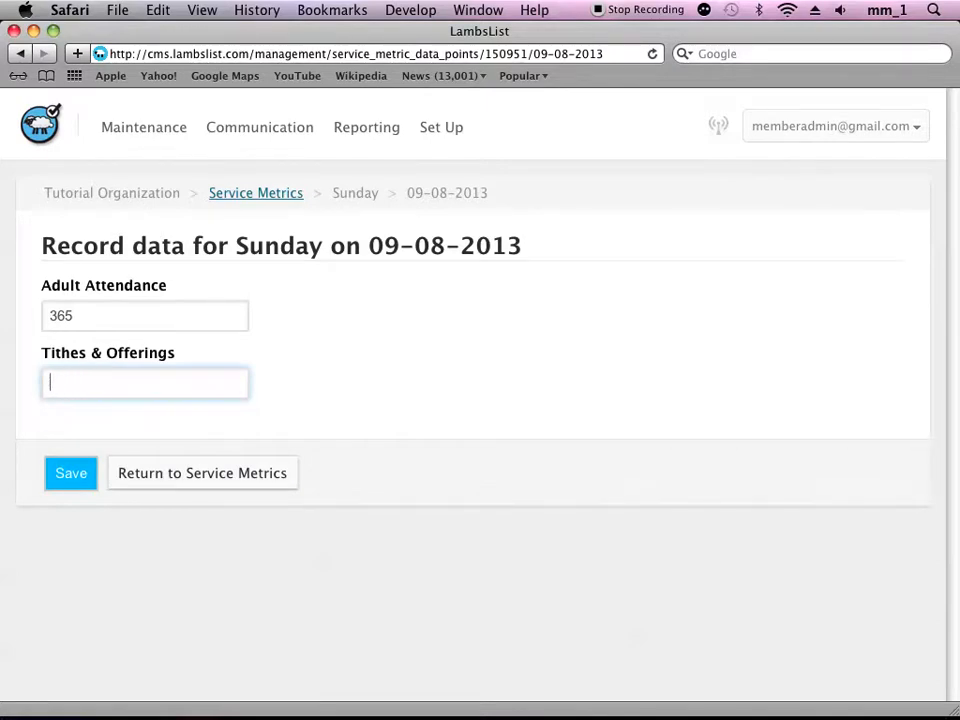
type("3500")
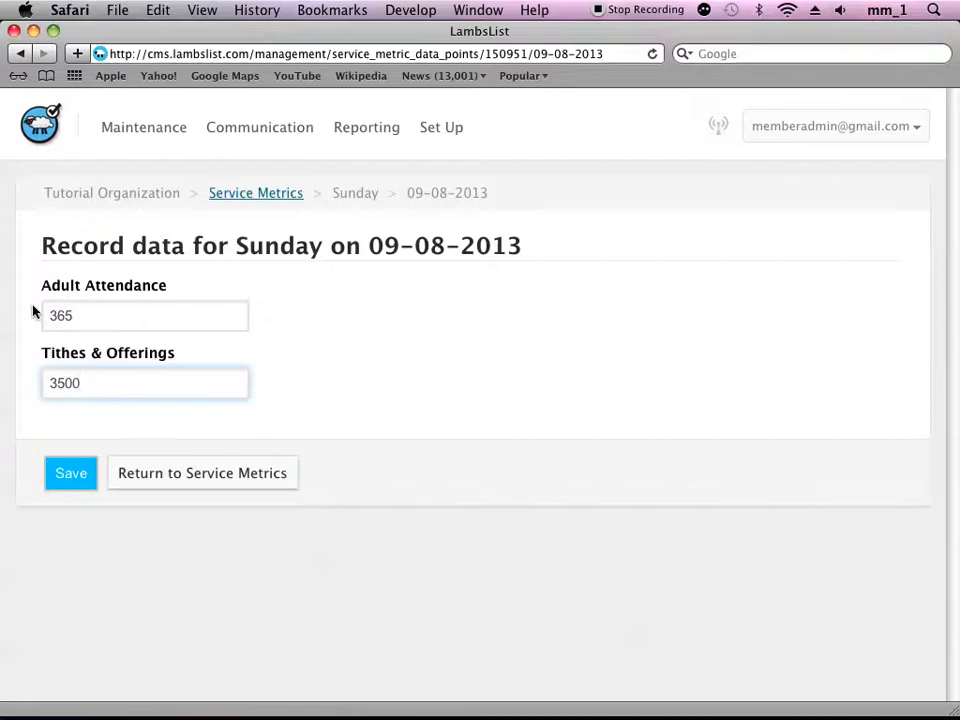
left_click(75, 468)
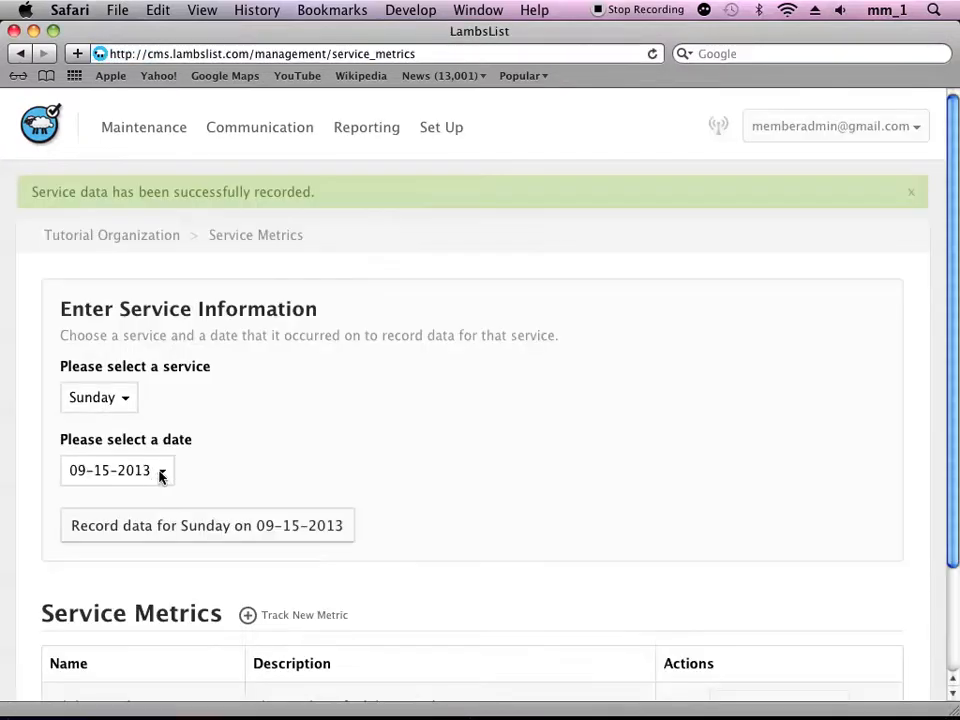
- Change the service date to 09-01-2013 and open the data entry form for that Sunday
left_click(160, 477)
left_click(139, 522)
left_click(143, 538)
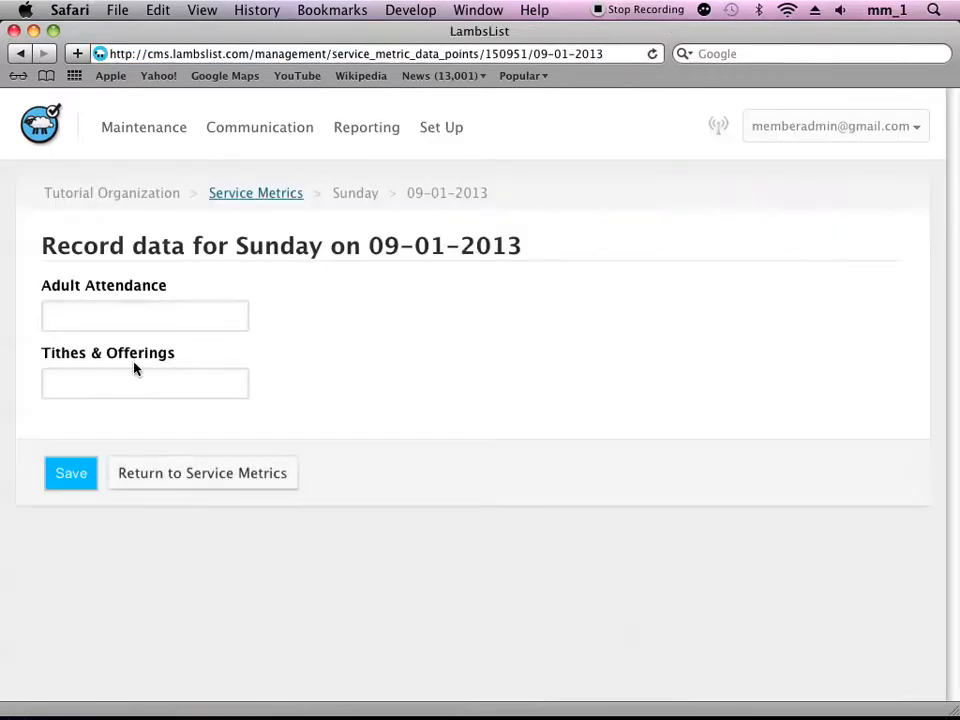
- Record an Adult Attendance of 400 and Tithes & Offerings of 3850 for Sunday 09-01-2013, and save
left_click(110, 316)
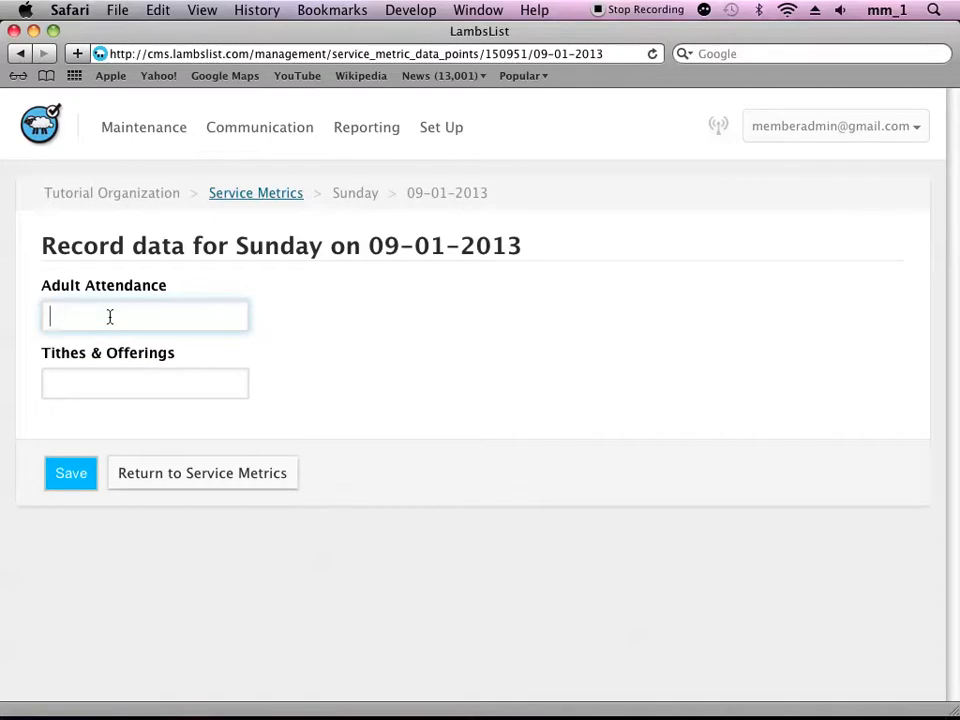
type("400")
key("Tab")
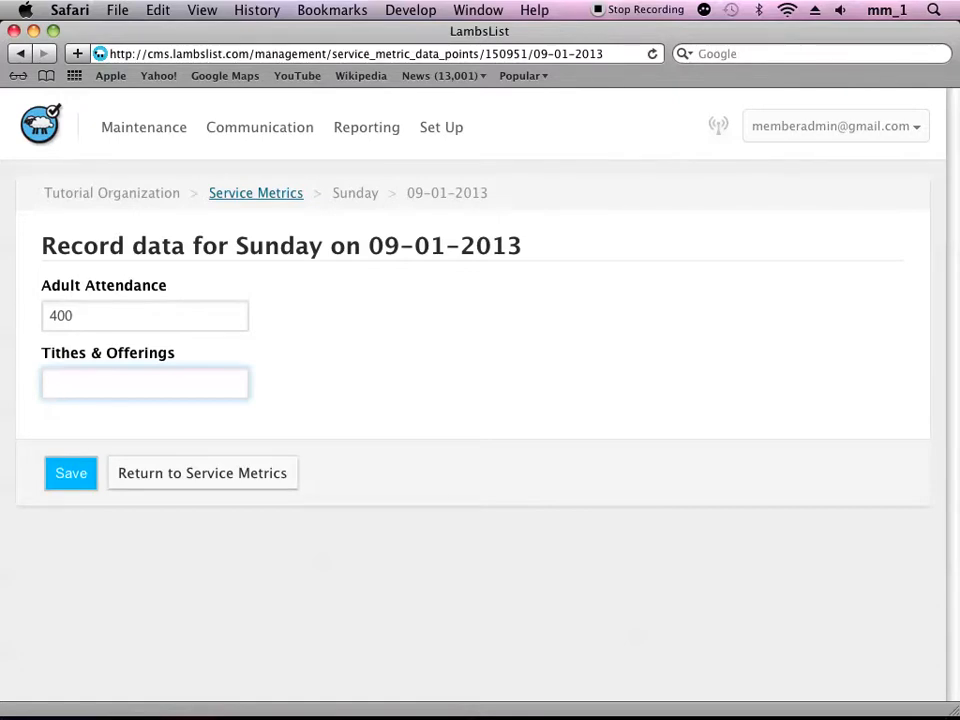
type("850")
left_click(65, 471)
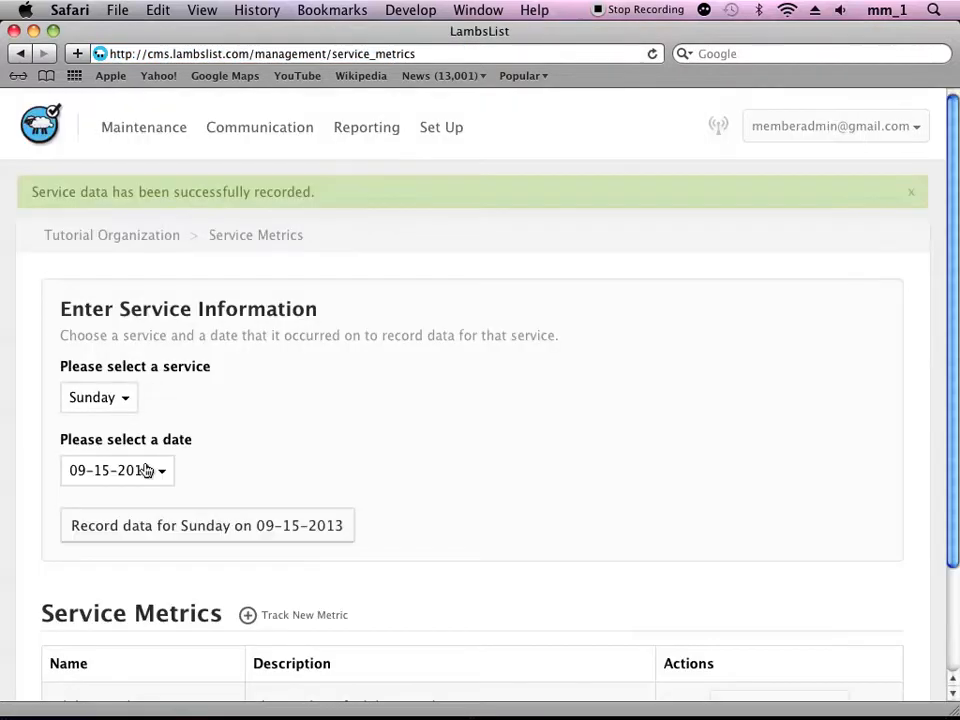
- Change the service date to 08-25-2013 and open the data entry form for that Sunday
left_click(146, 470)
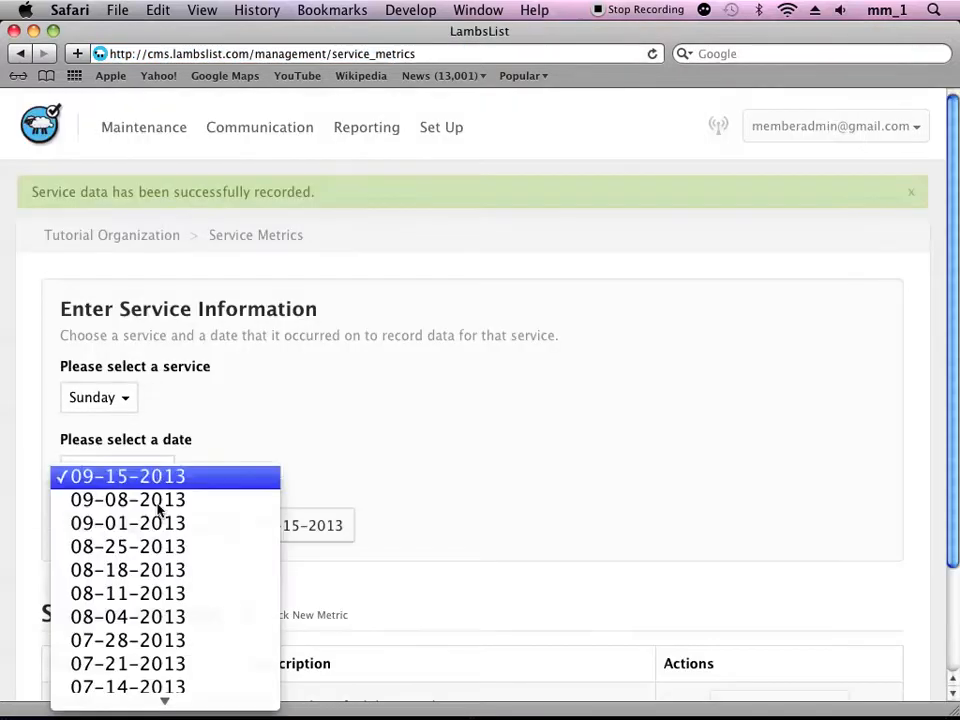
left_click(139, 552)
left_click(120, 537)
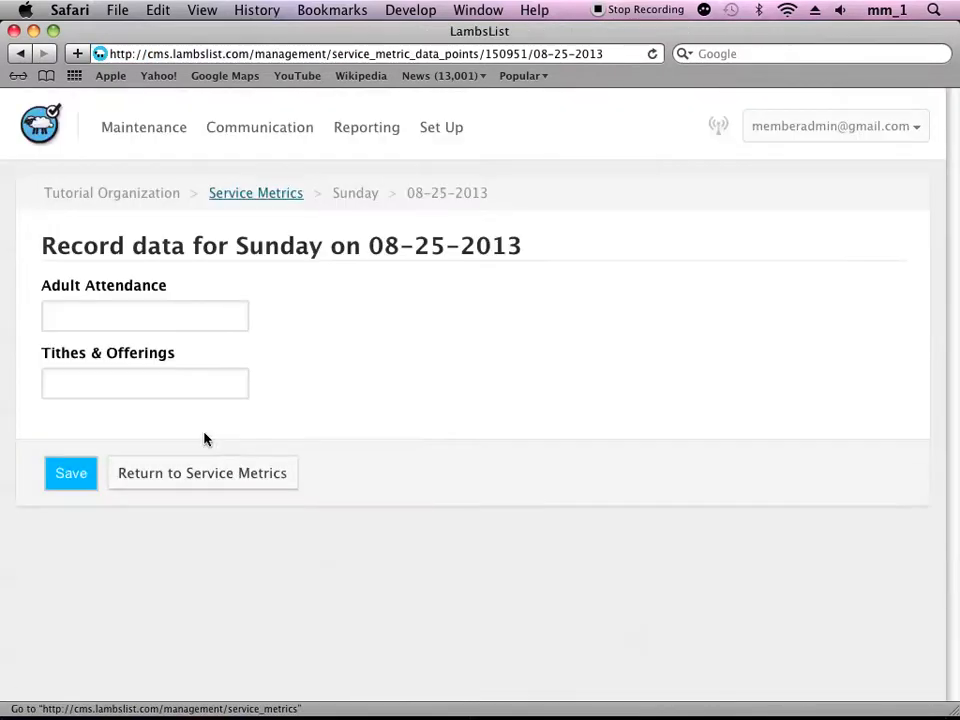
- Record an Adult Attendance of 425 and Tithes & Offerings of 5000 for Sunday 08-25-2013, and save
left_click(103, 324)
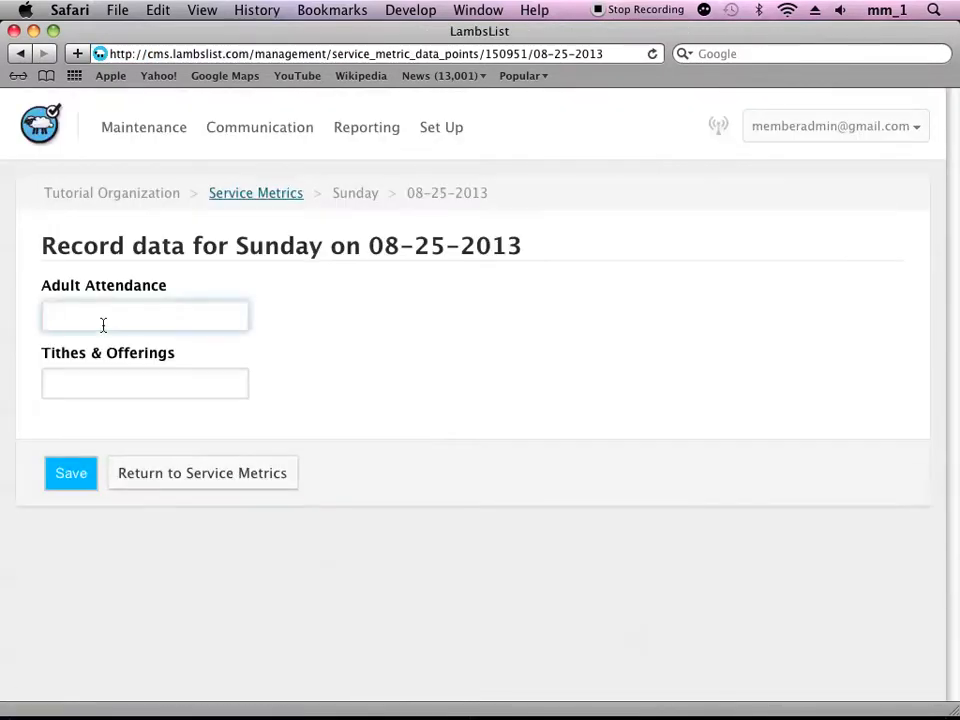
type("425")
left_click(103, 386)
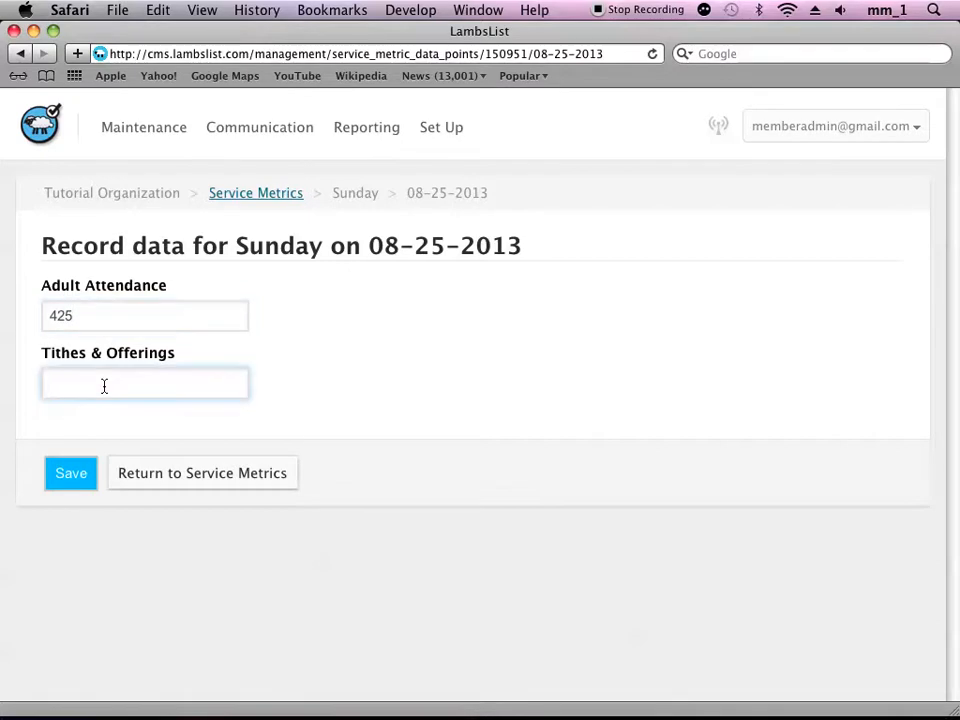
type("5000")
left_click(65, 471)
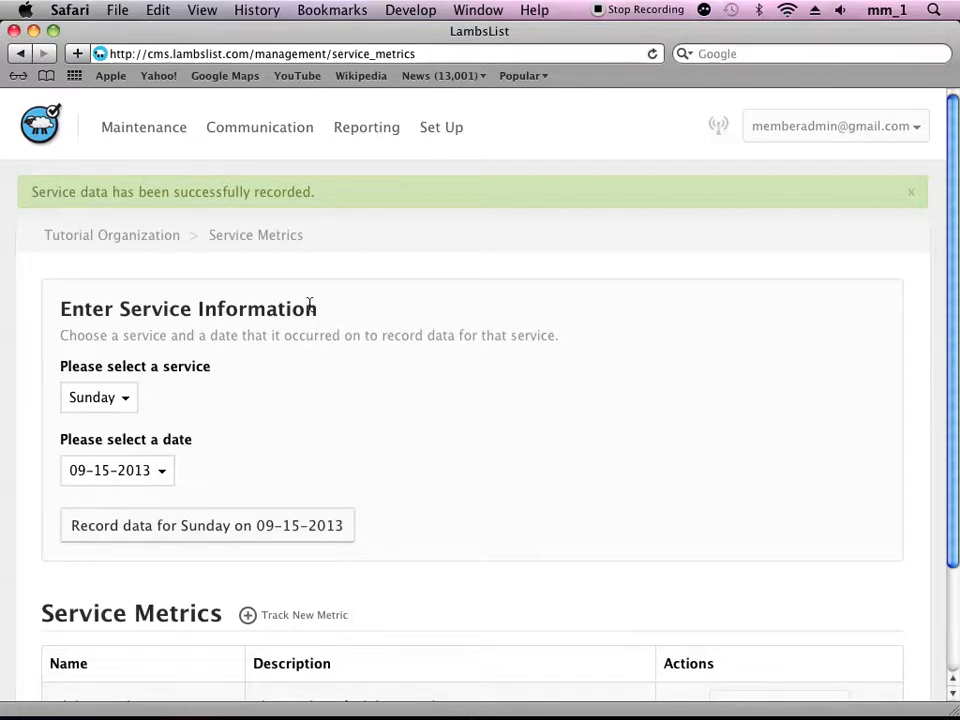
- Open the Service Metrics report and generate it for the Two Months date range, 07-18-2013 to 09-18-2013
left_click(362, 135)
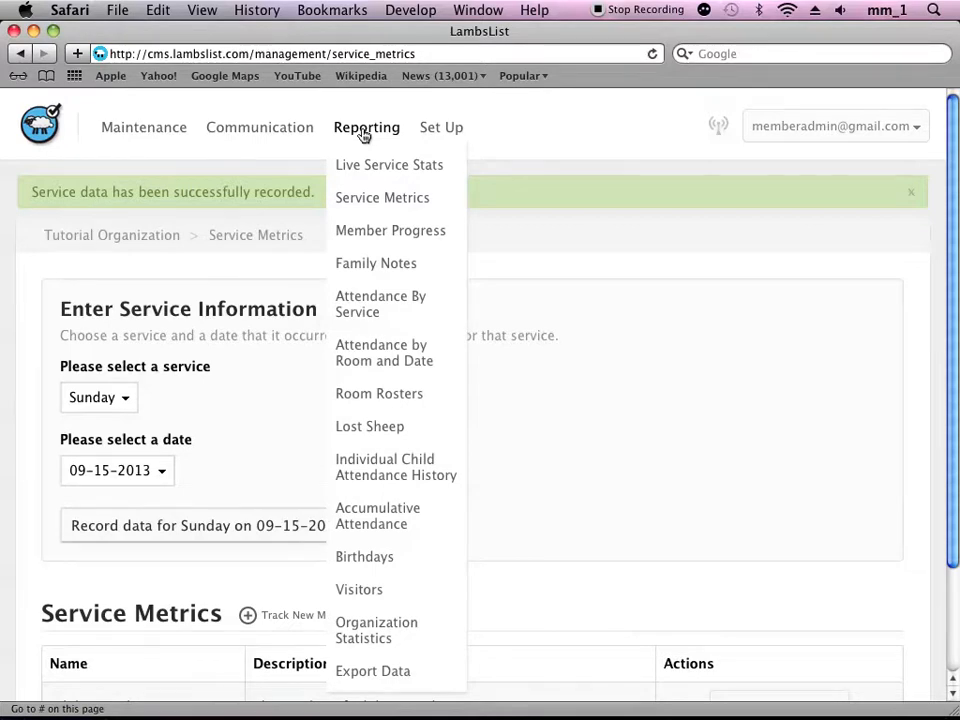
left_click(372, 200)
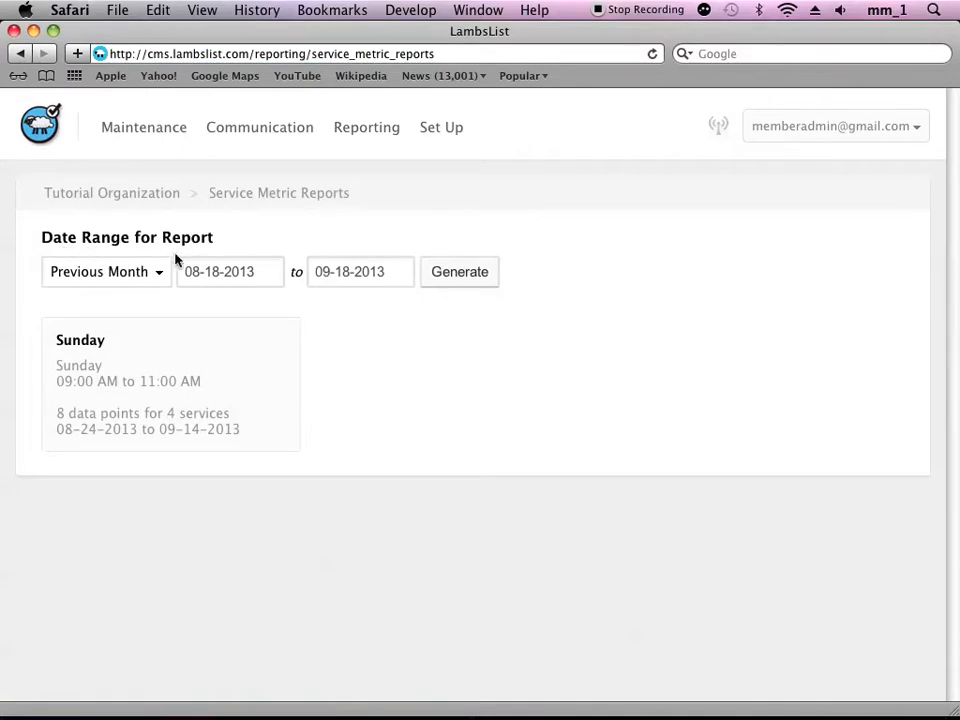
left_click(162, 277)
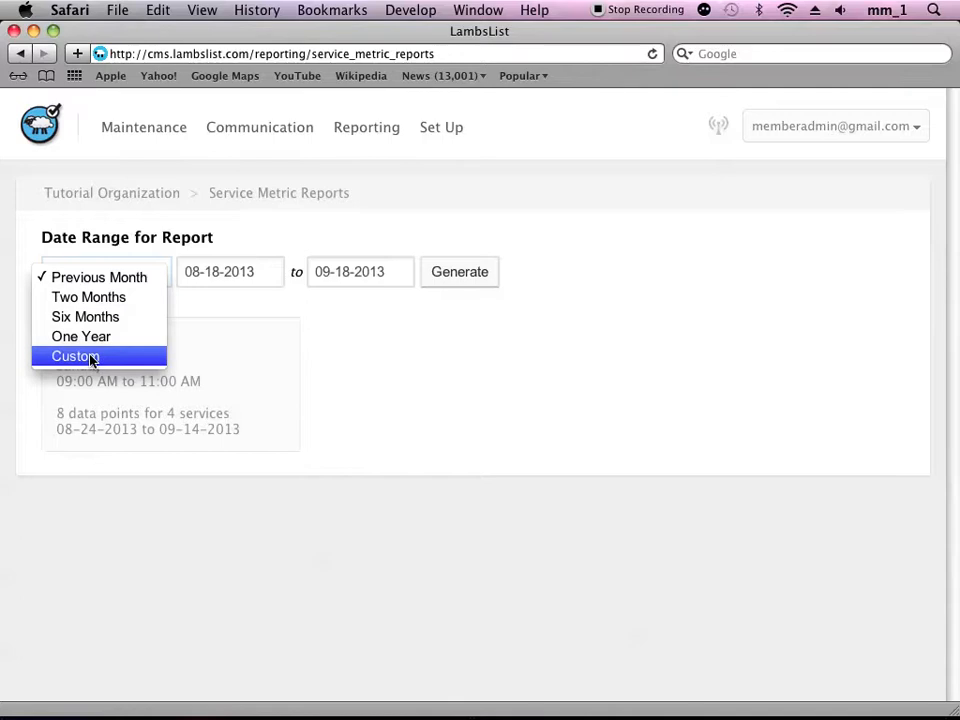
left_click(93, 300)
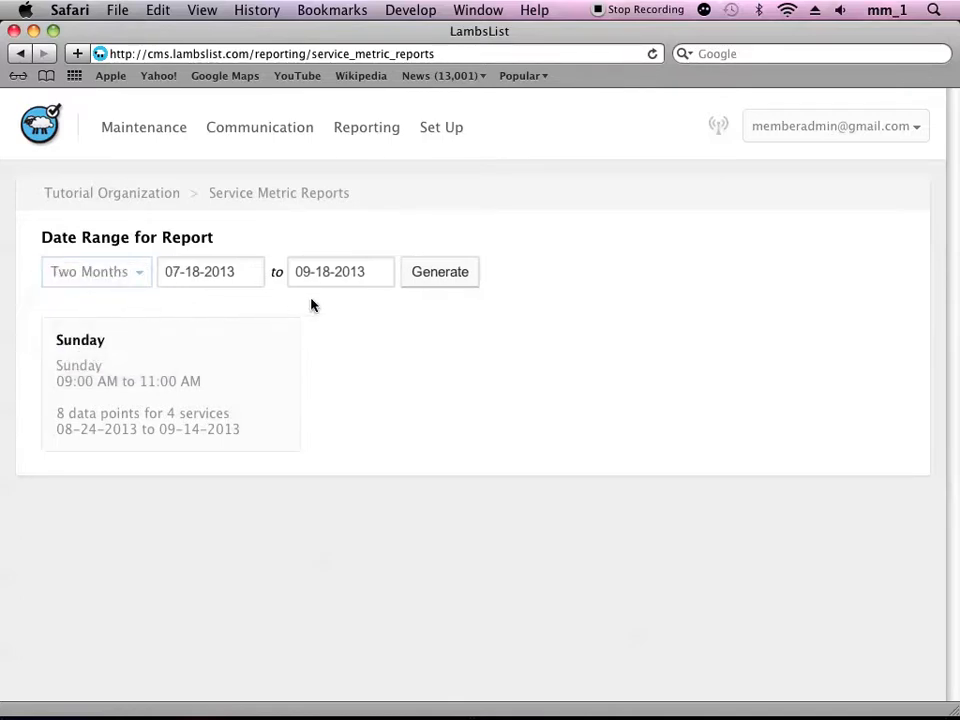
left_click(431, 282)
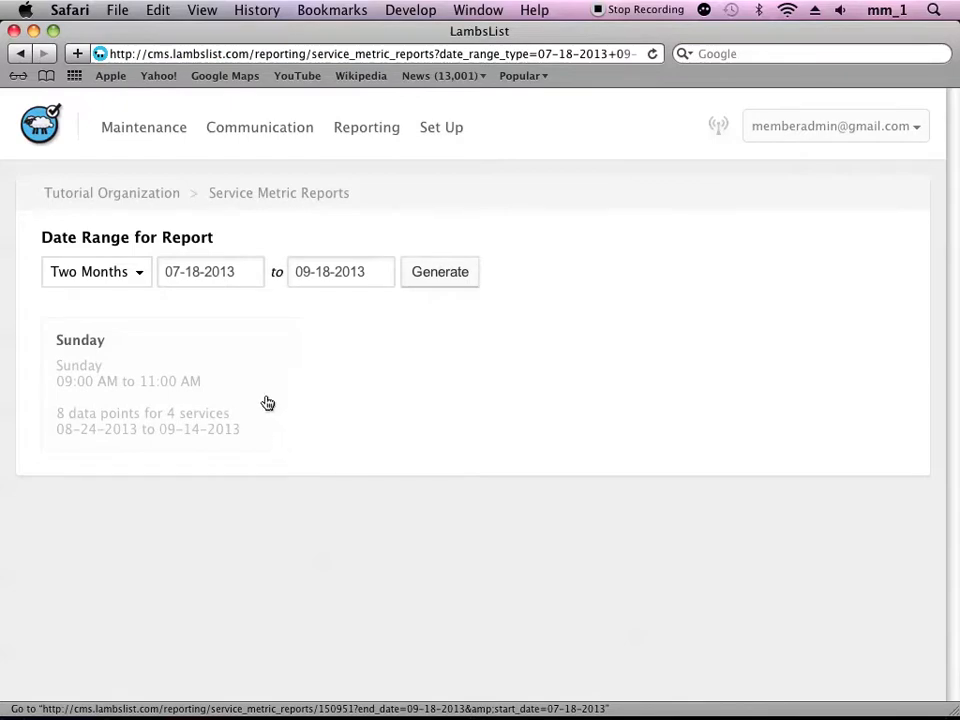
- Open the Sunday service report and review its table of metric values for each service date
left_click(90, 348)
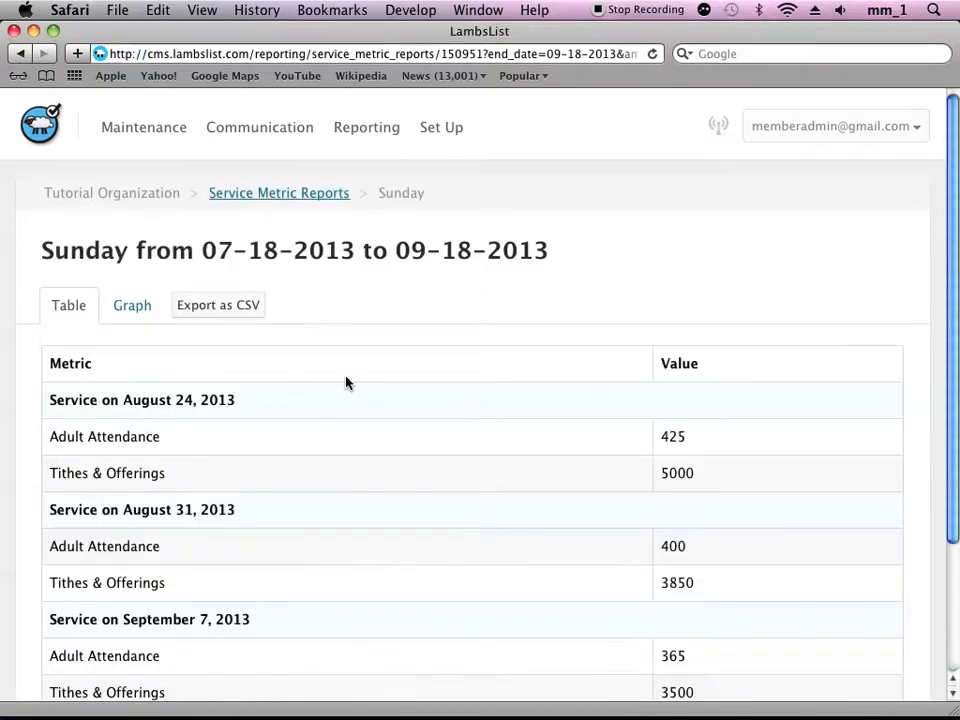
scroll(345, 382, "down", 3)
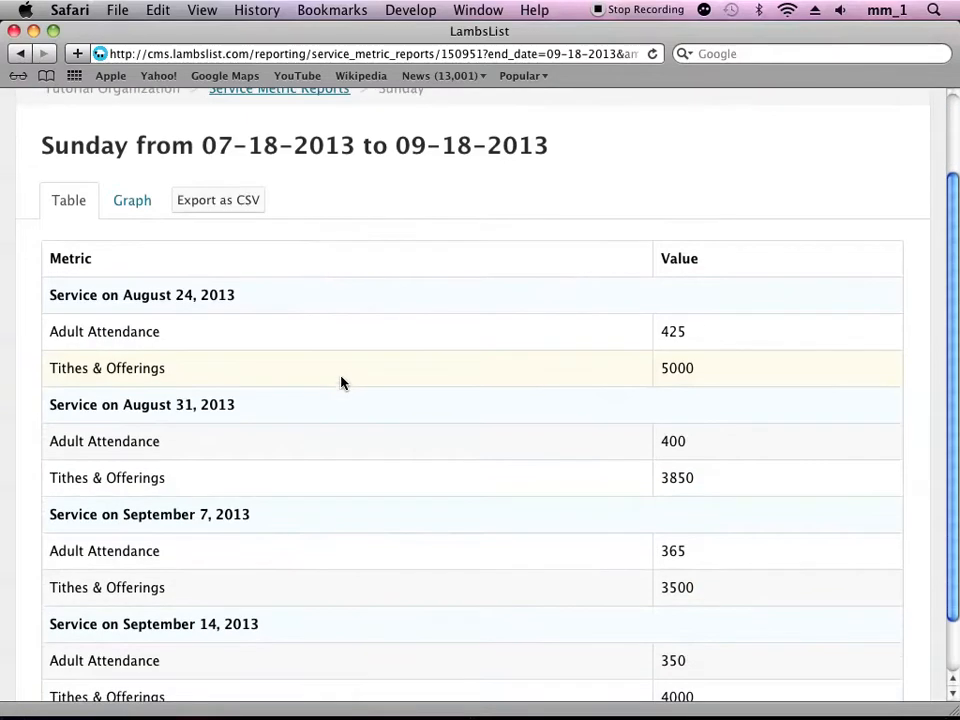
scroll(342, 382, "down", 2)
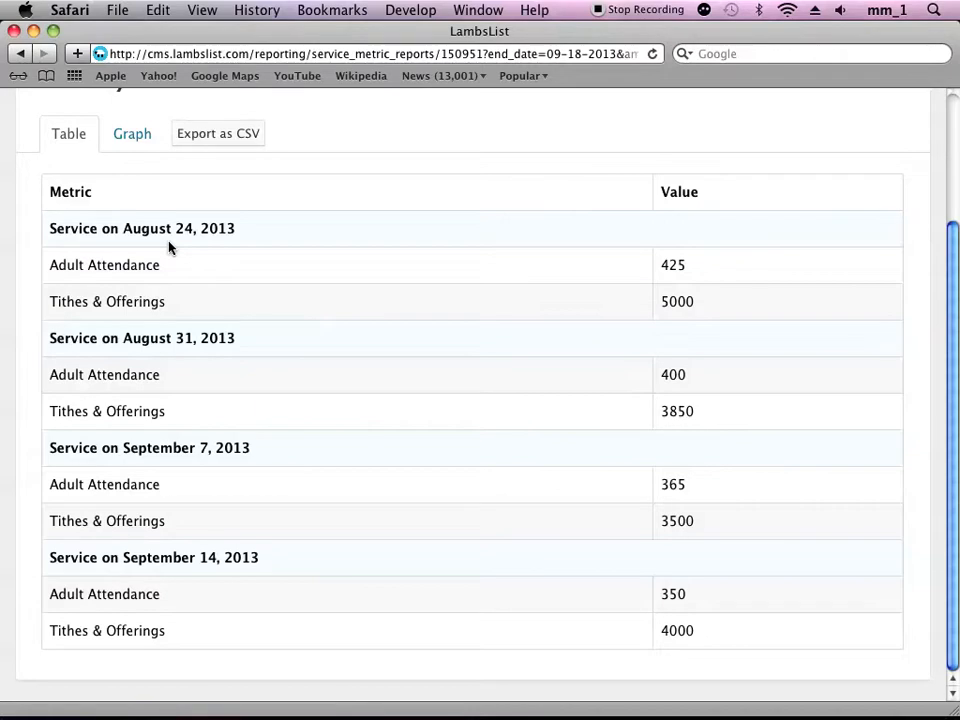
scroll(168, 247, "up", 1)
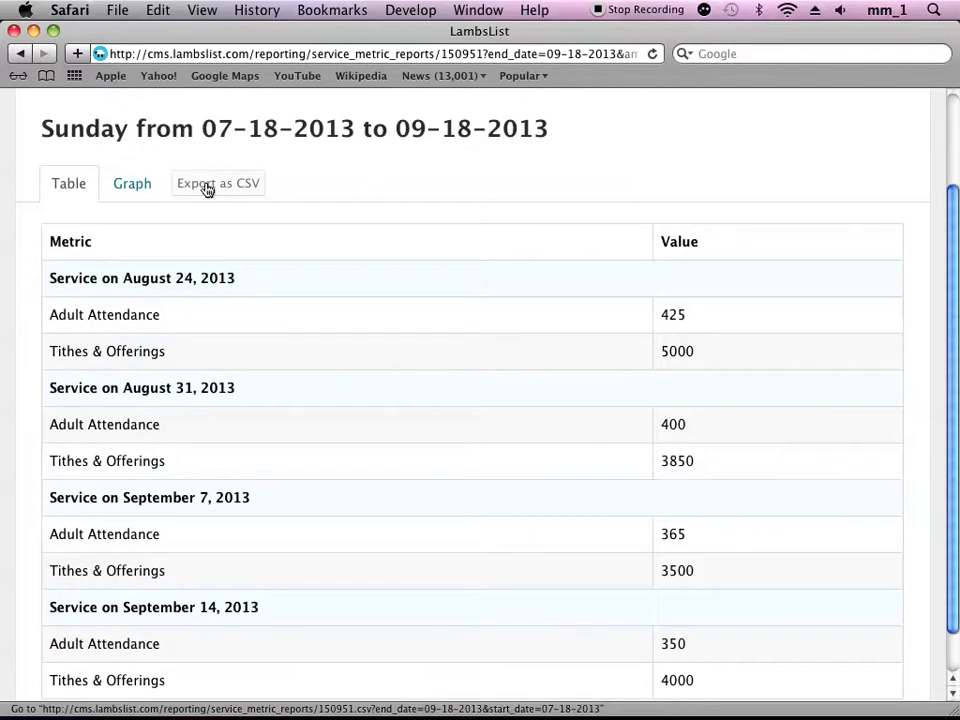
- Show the Sunday report as a graph and examine the plotted Adult Attendance and Tithes & Offerings lines
left_click(125, 190)
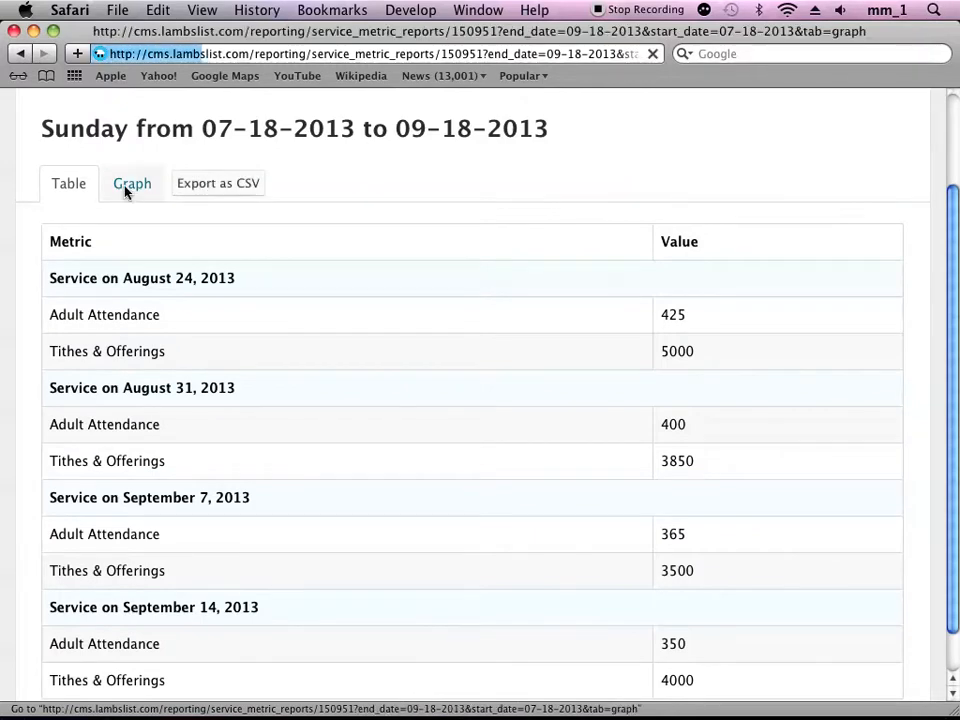
scroll(469, 279, "down", 3)
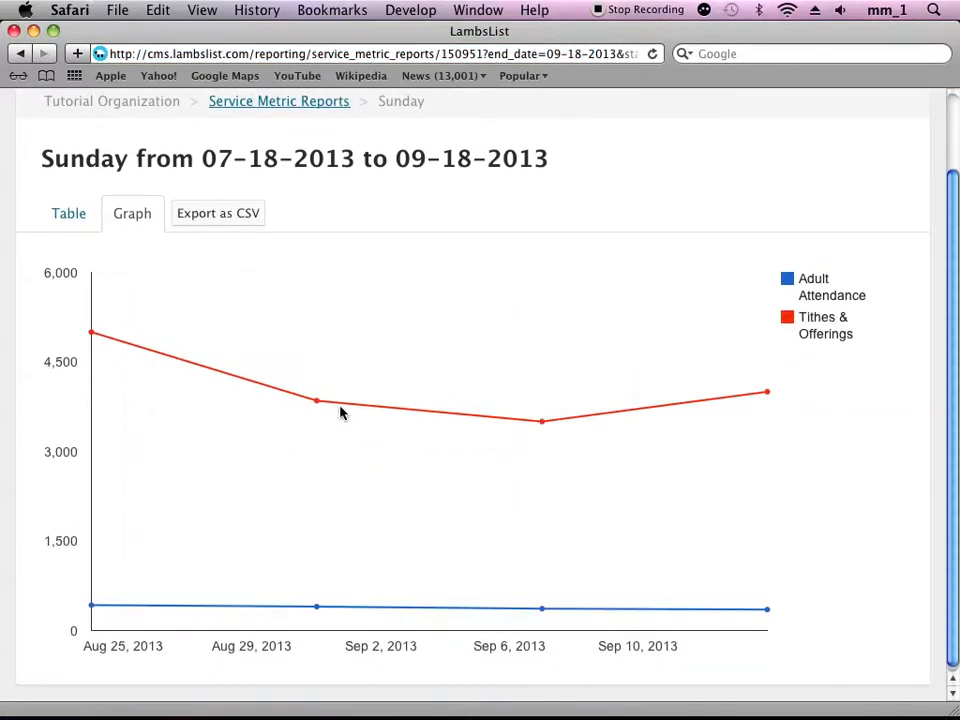
mouse_move(97, 340)
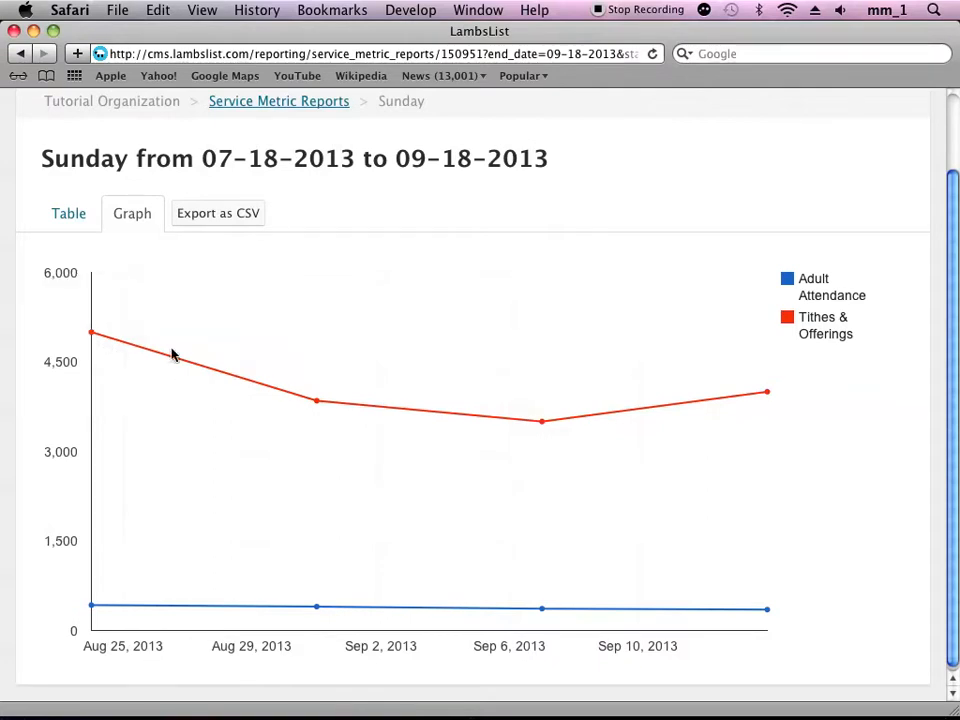
- View each metric alone on the graph by hiding and restoring Tithes & Offerings, and likewise Adult Attendance
left_click(787, 320)
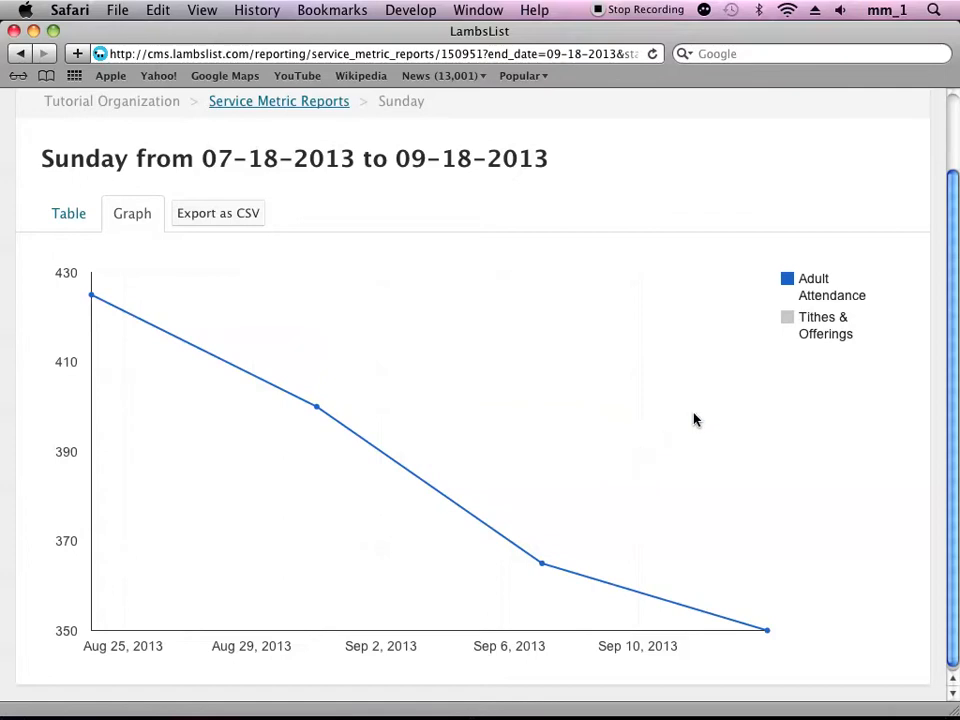
left_click(784, 318)
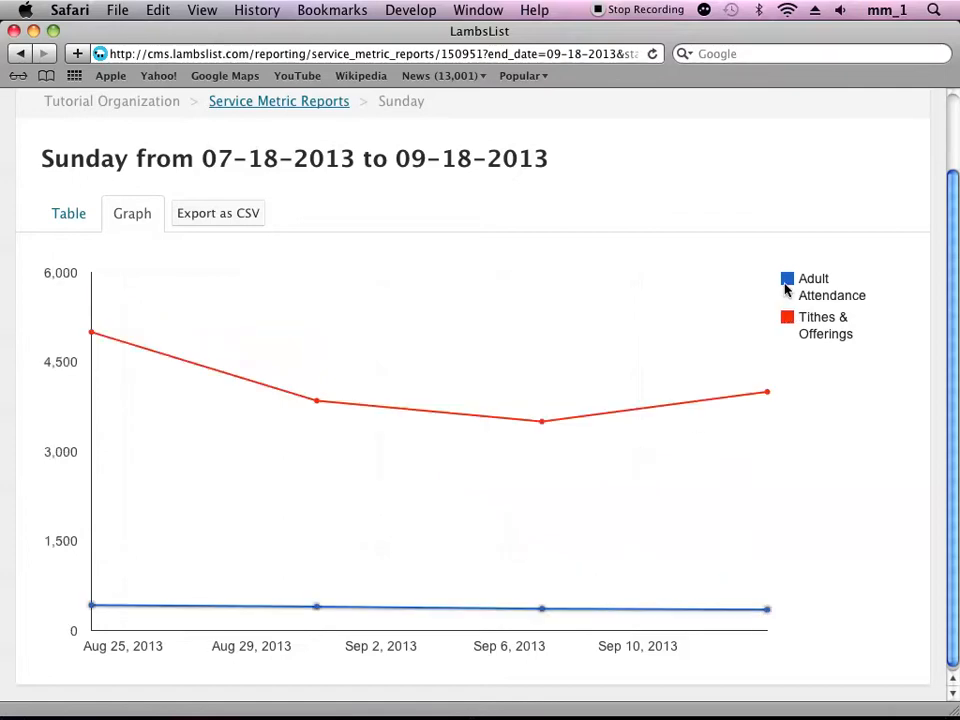
left_click(786, 284)
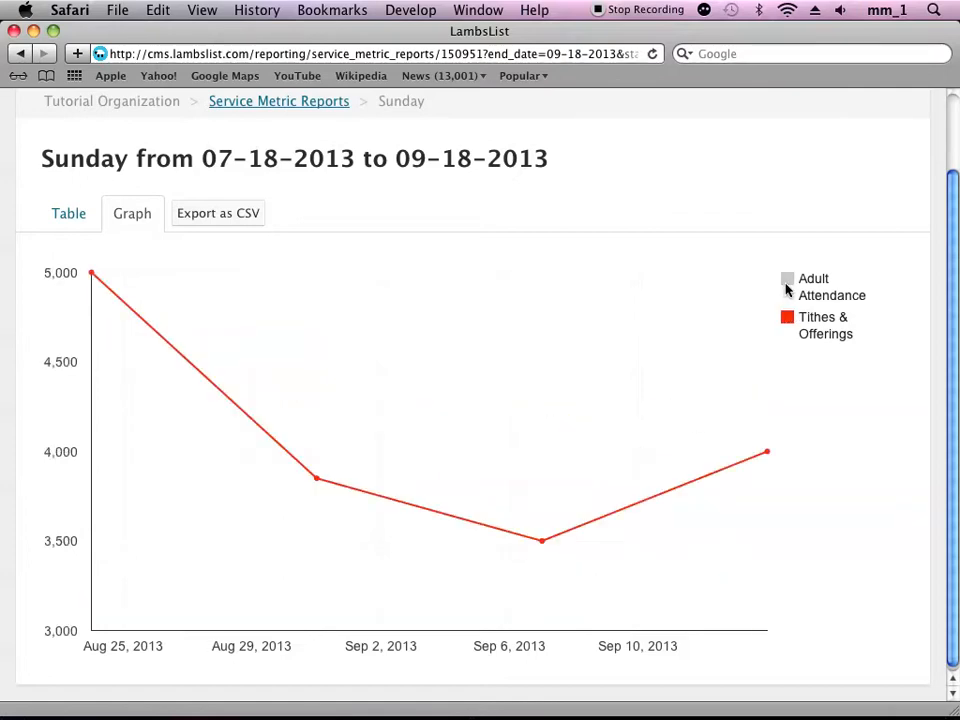
left_click(786, 284)
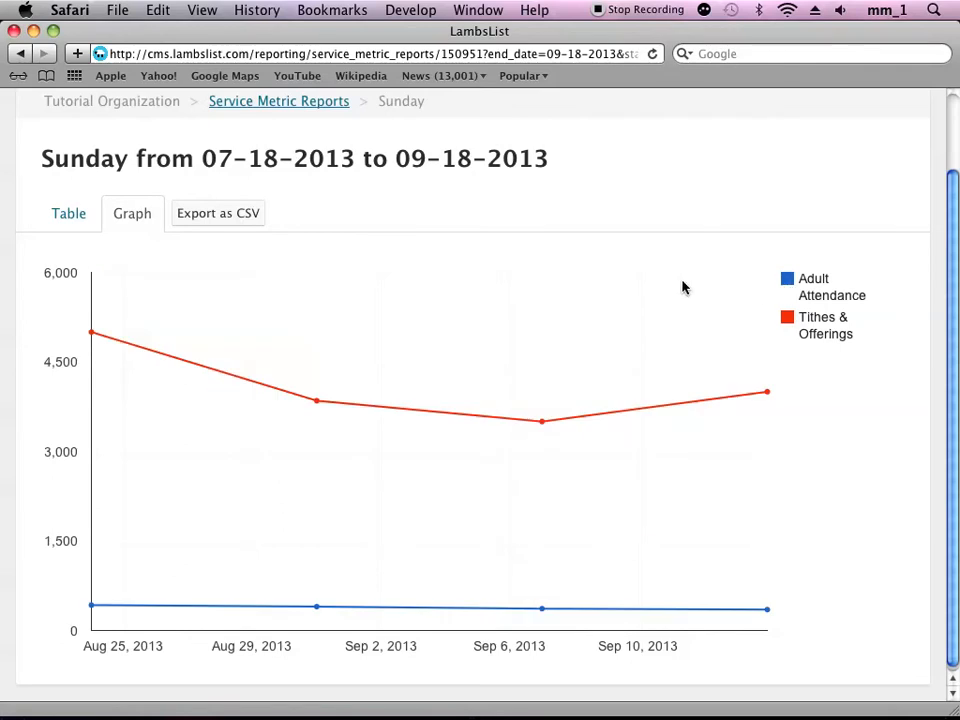